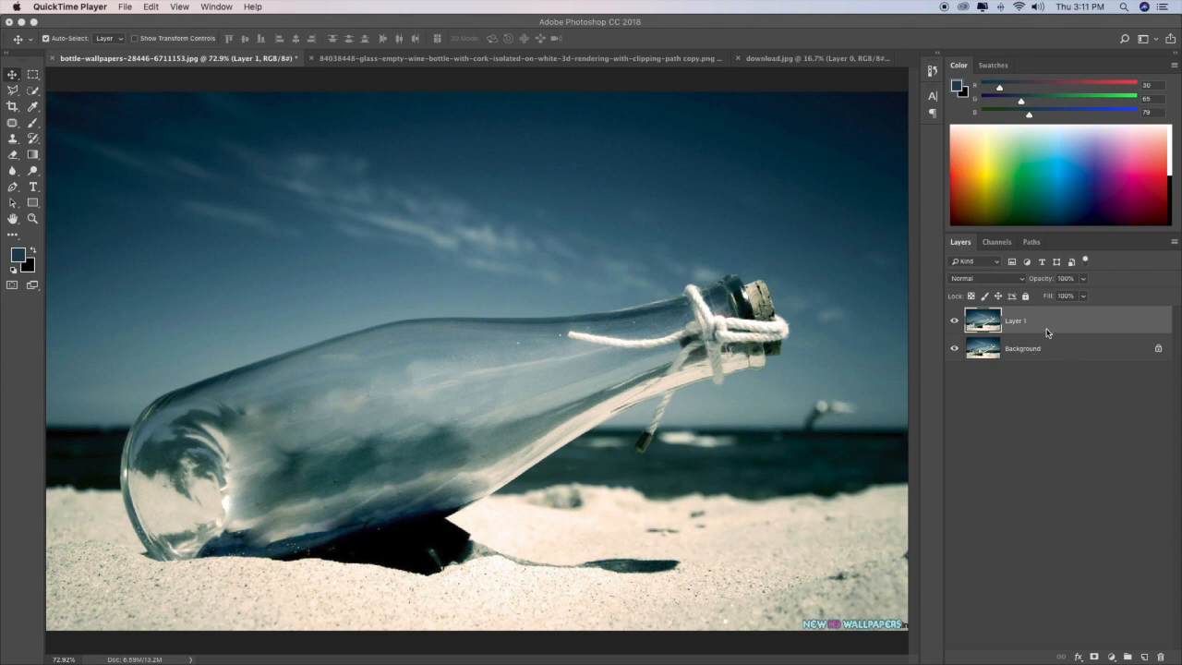
Compare the cleaned bottle with the original photo by hiding Layer 1 and showing it again.
left_click(954, 322)
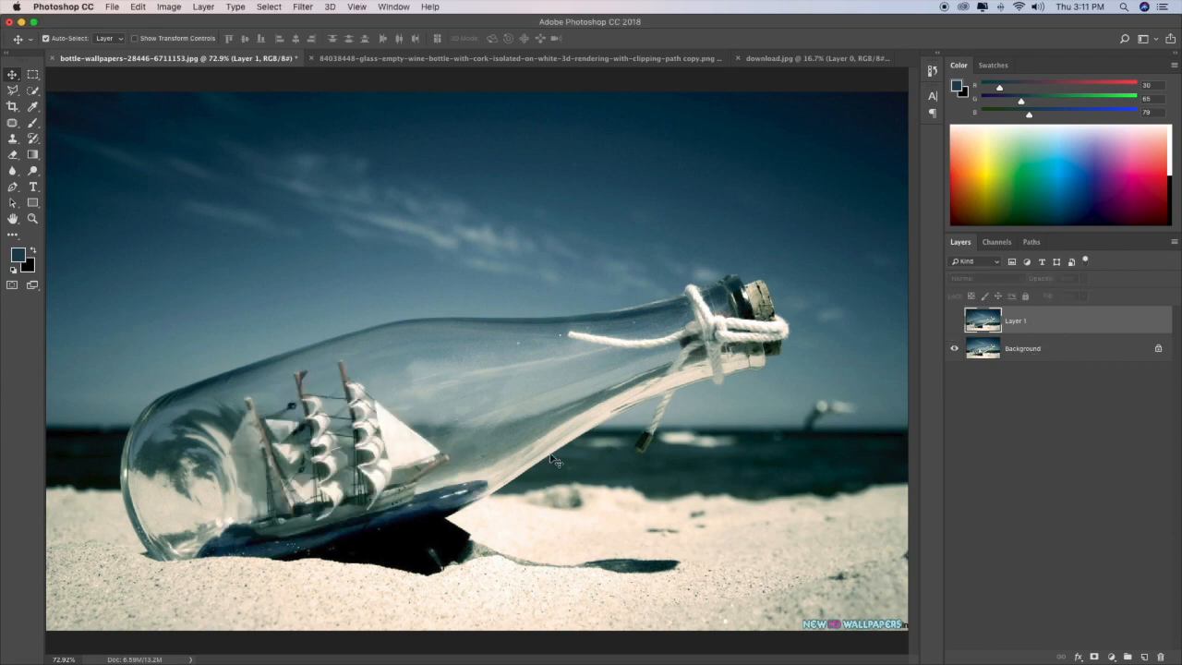
left_click(954, 321)
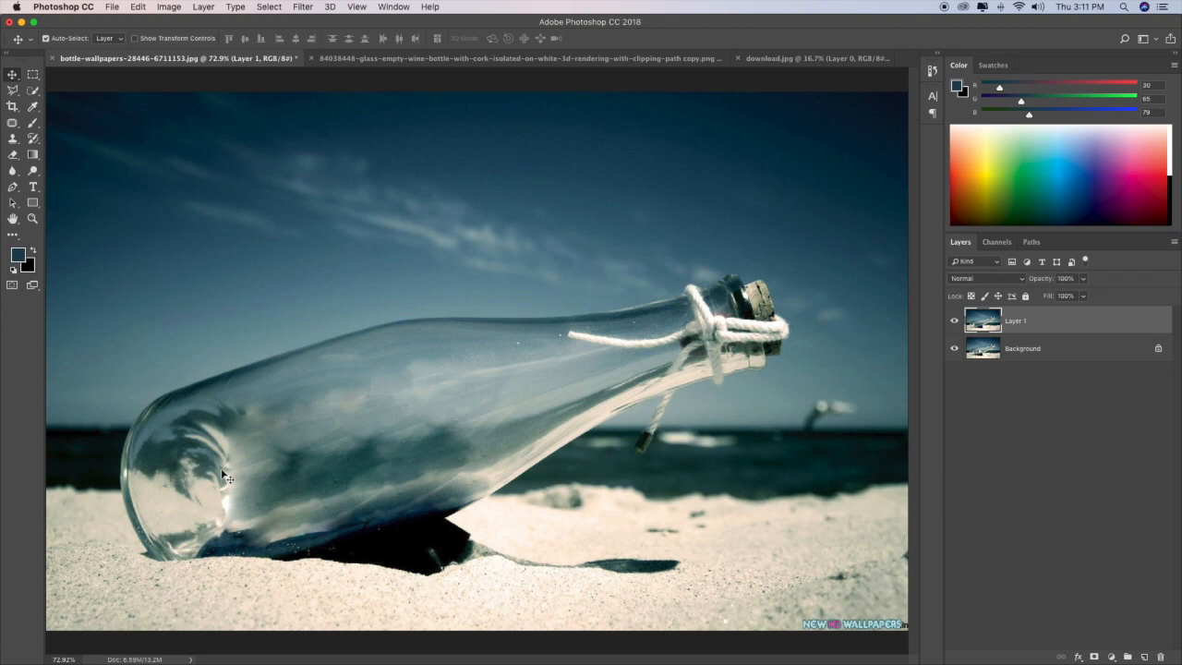
Copy the black pirate ship PNG from the desktop and paste it into the beach bottle document in Photoshop.
left_click(22, 21)
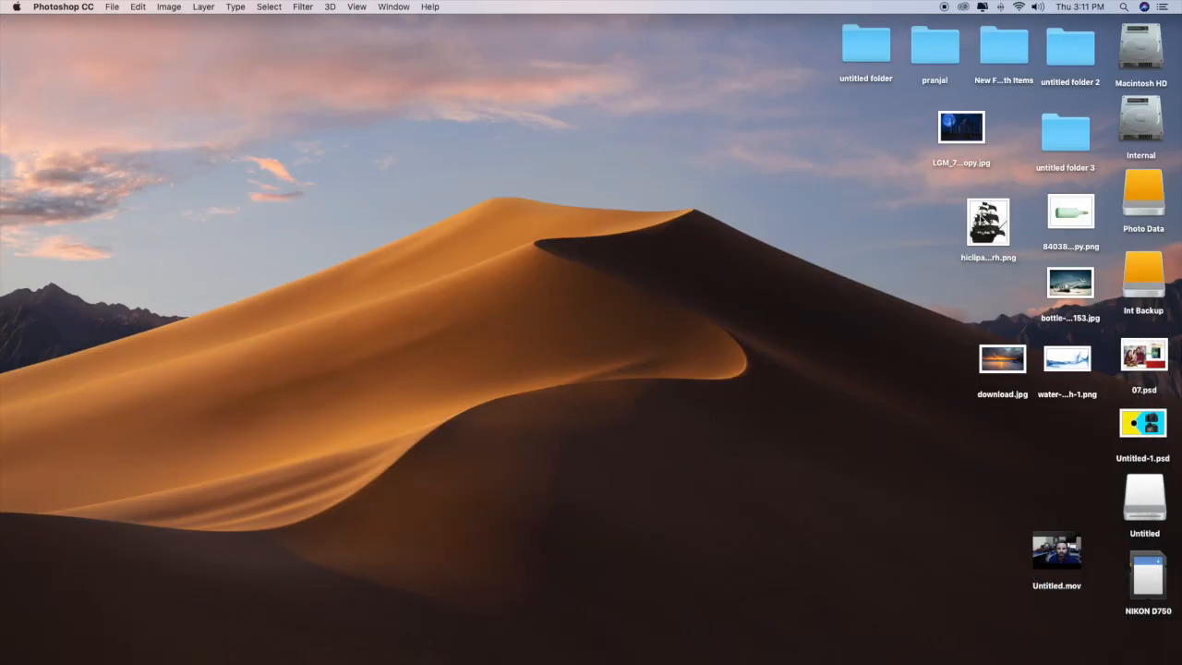
left_click(986, 221)
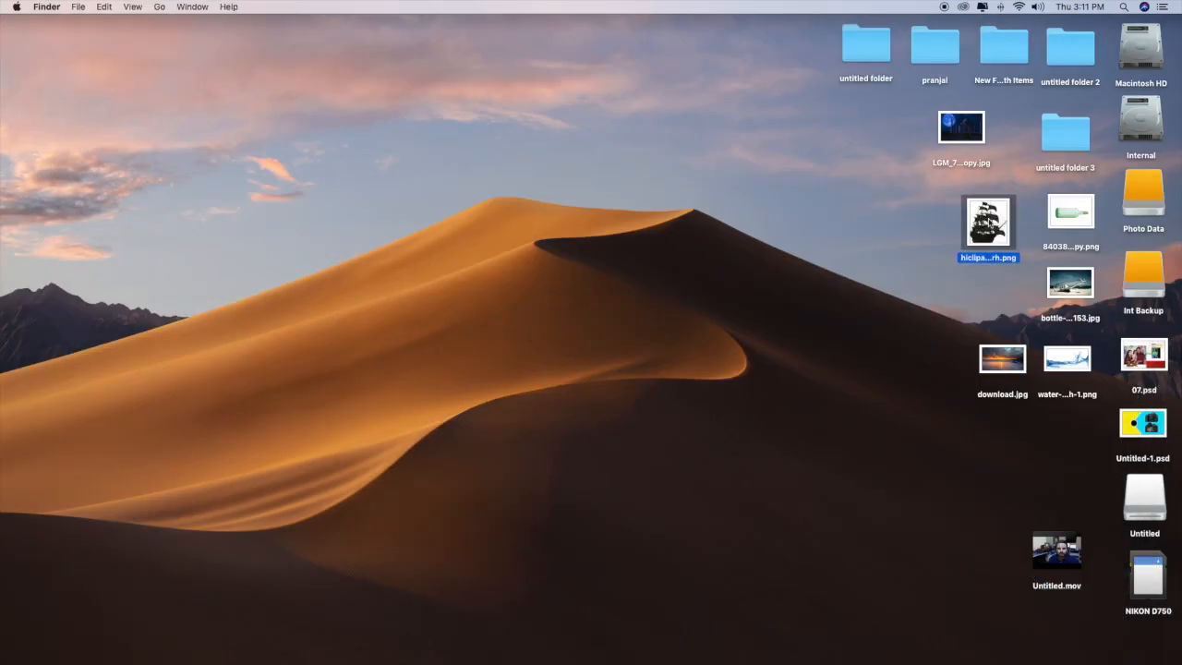
key("super+c")
left_click(611, 643)
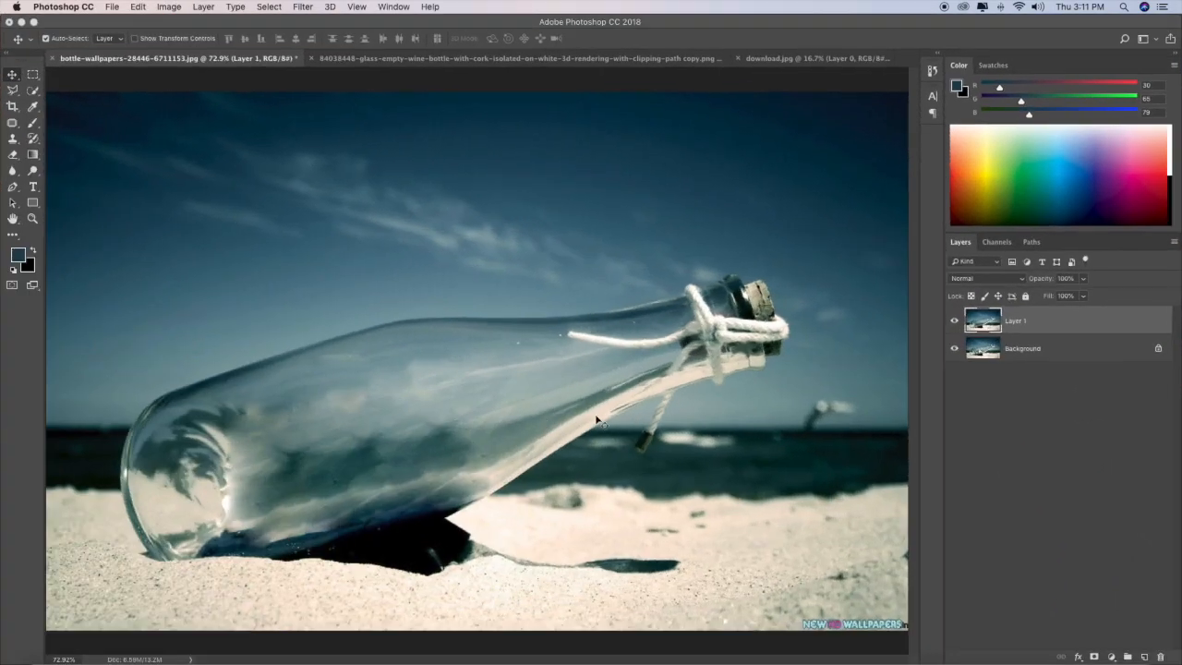
key("super+v")
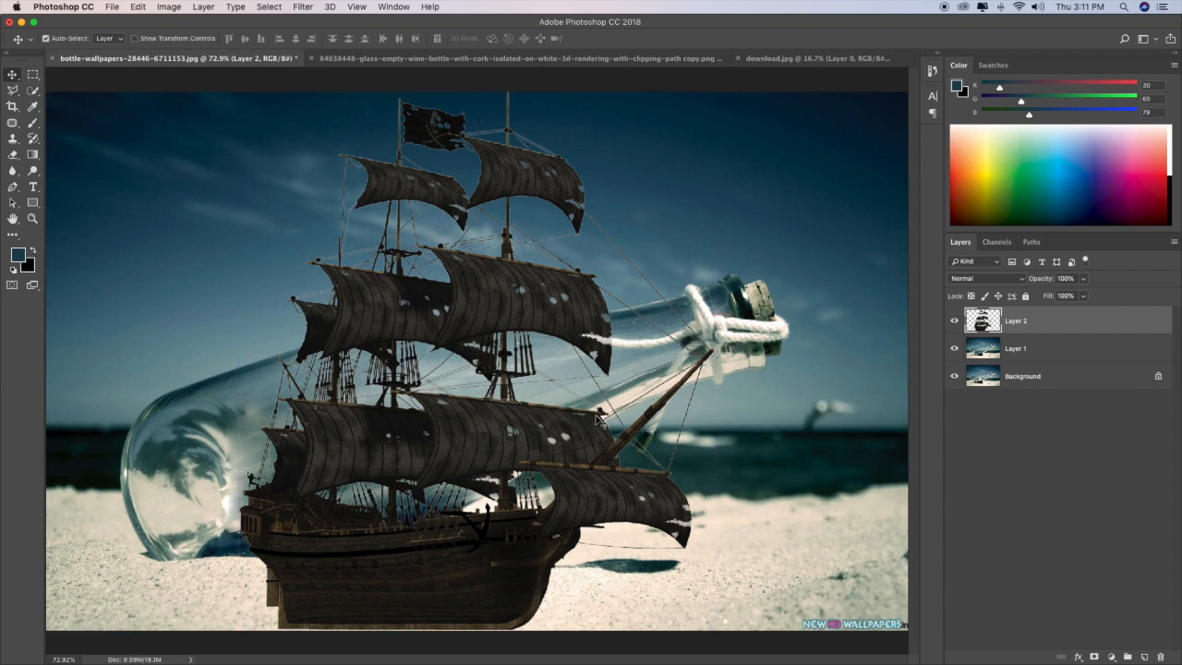
Free-transform the ship to about 54% size, tilt it about -15.7° to match the bottle, and place it over the bottle's wide end.
left_click_drag(496, 427, 493, 468)
key("super+t")
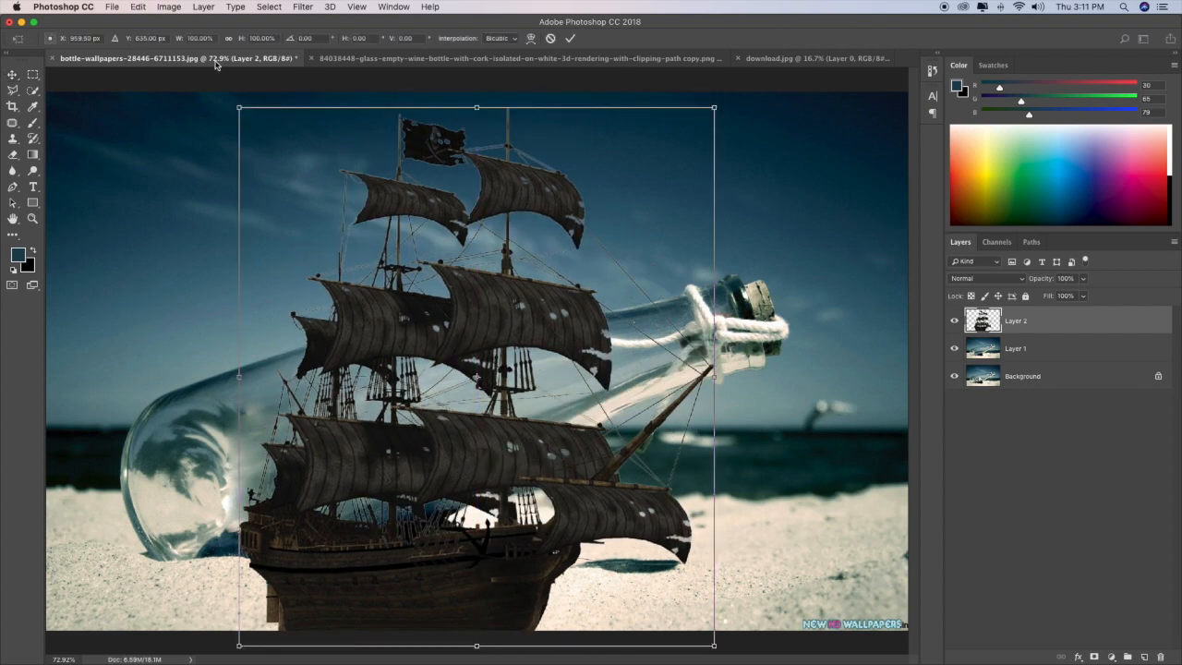
left_click_drag(239, 108, 457, 355)
left_click_drag(560, 608, 341, 482)
left_click_drag(500, 542, 503, 476)
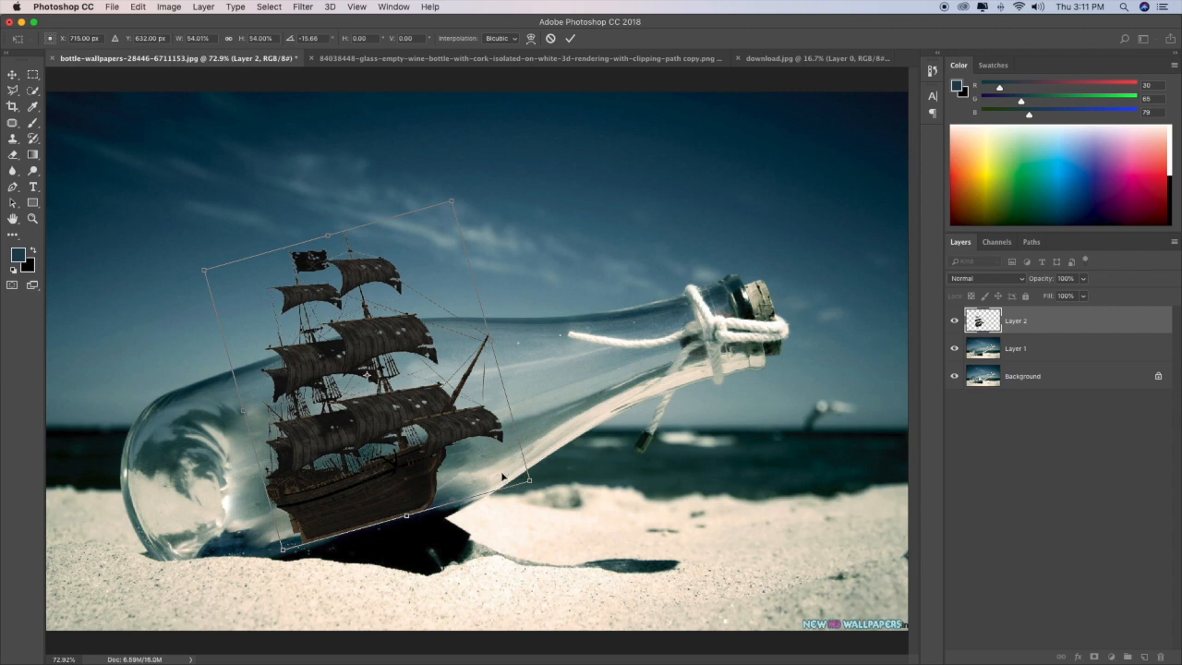
left_click_drag(358, 488, 329, 477)
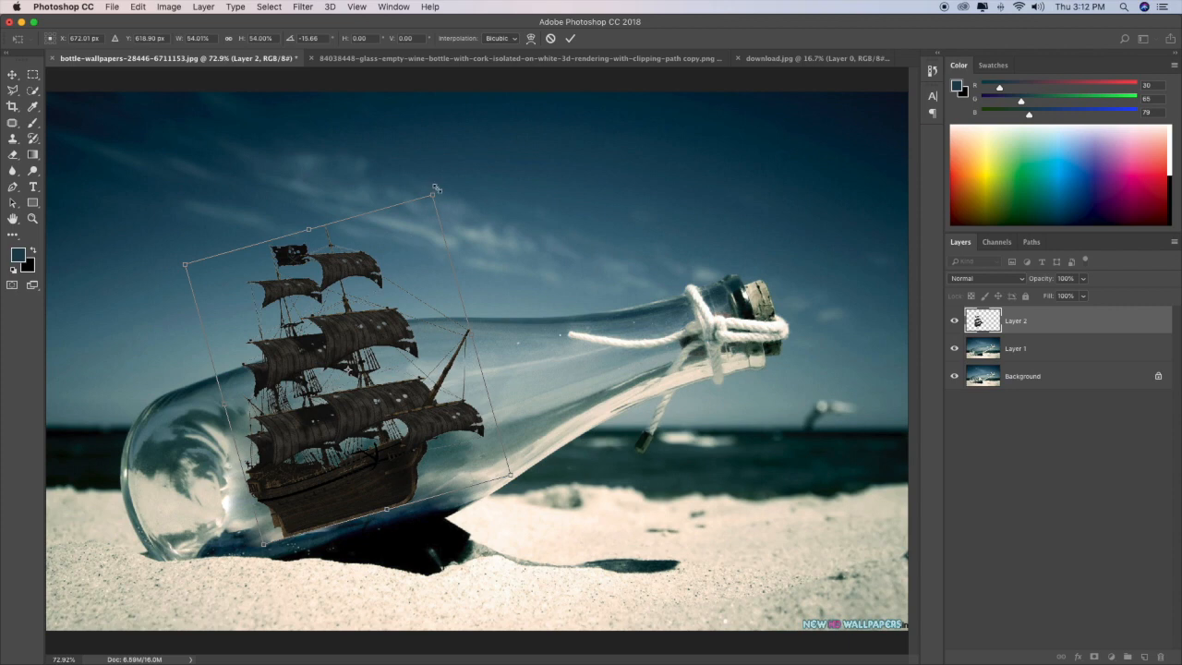
Shrink the ship to about 43% width and 31% height inside the bottle, and set its blend mode to Soft Light.
left_click_drag(431, 195, 372, 317)
left_click_drag(398, 405, 442, 395)
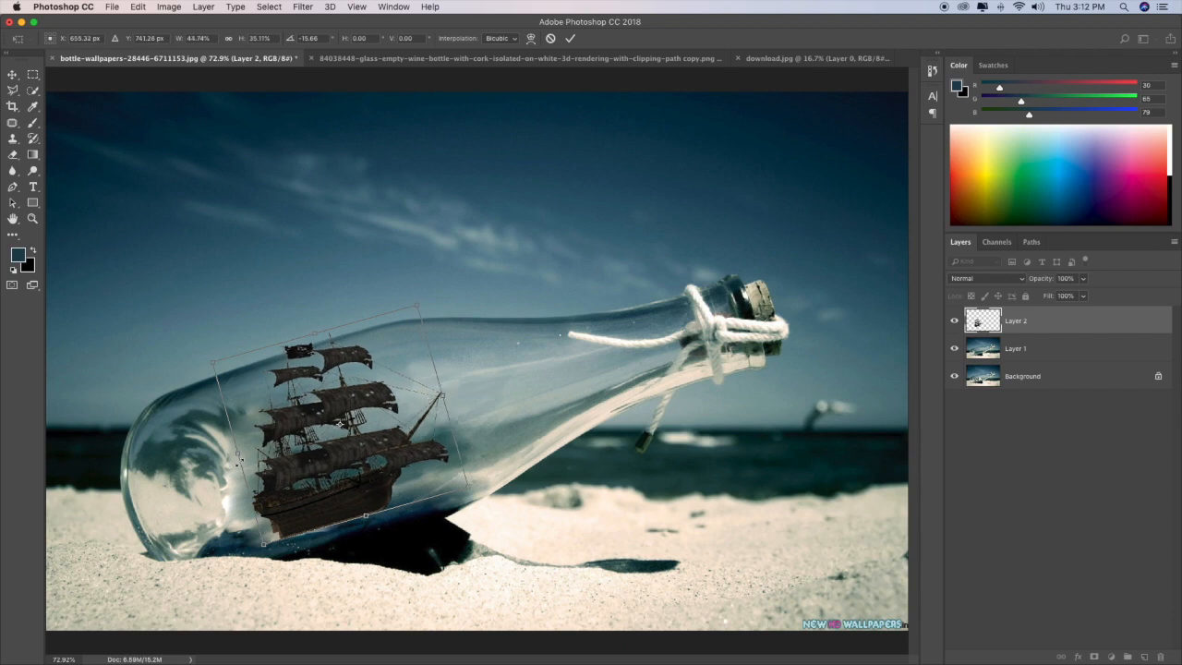
left_click_drag(240, 454, 222, 458)
left_click_drag(307, 465, 303, 469)
left_click_drag(407, 306, 399, 336)
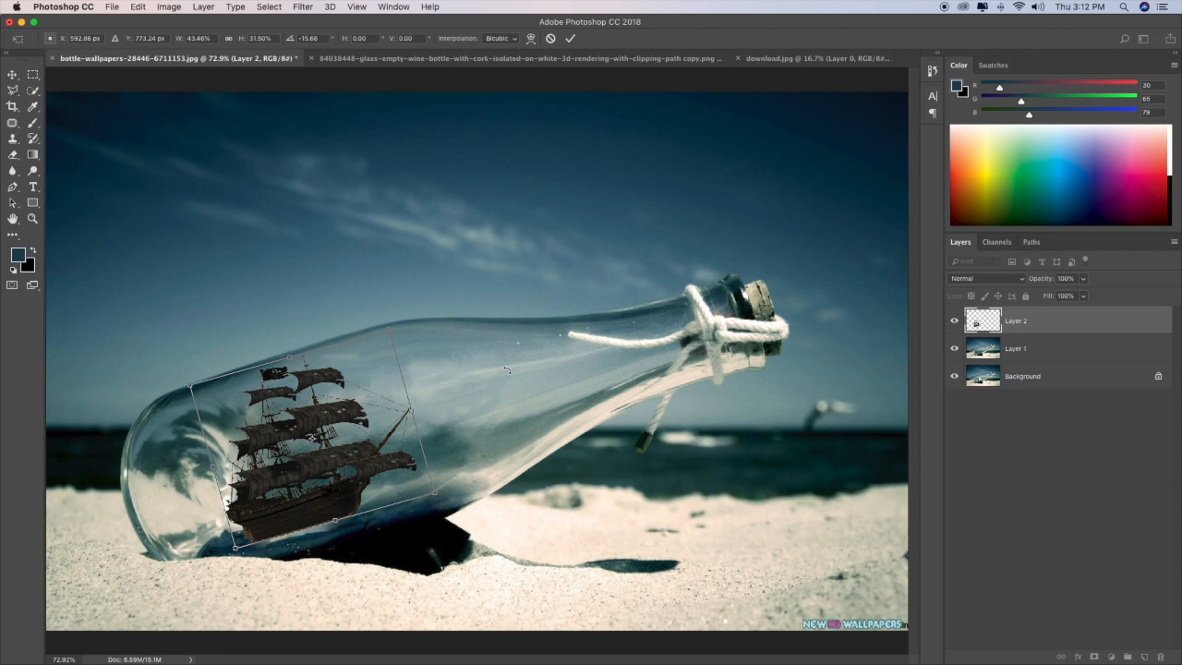
key("Return")
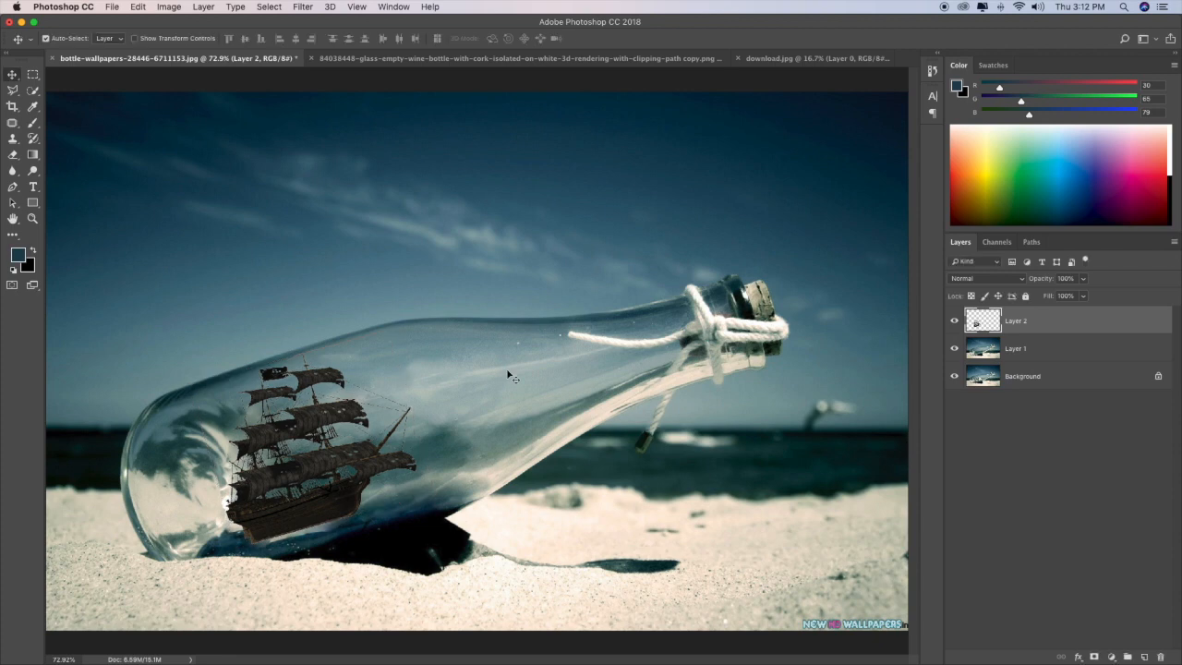
left_click(1005, 279)
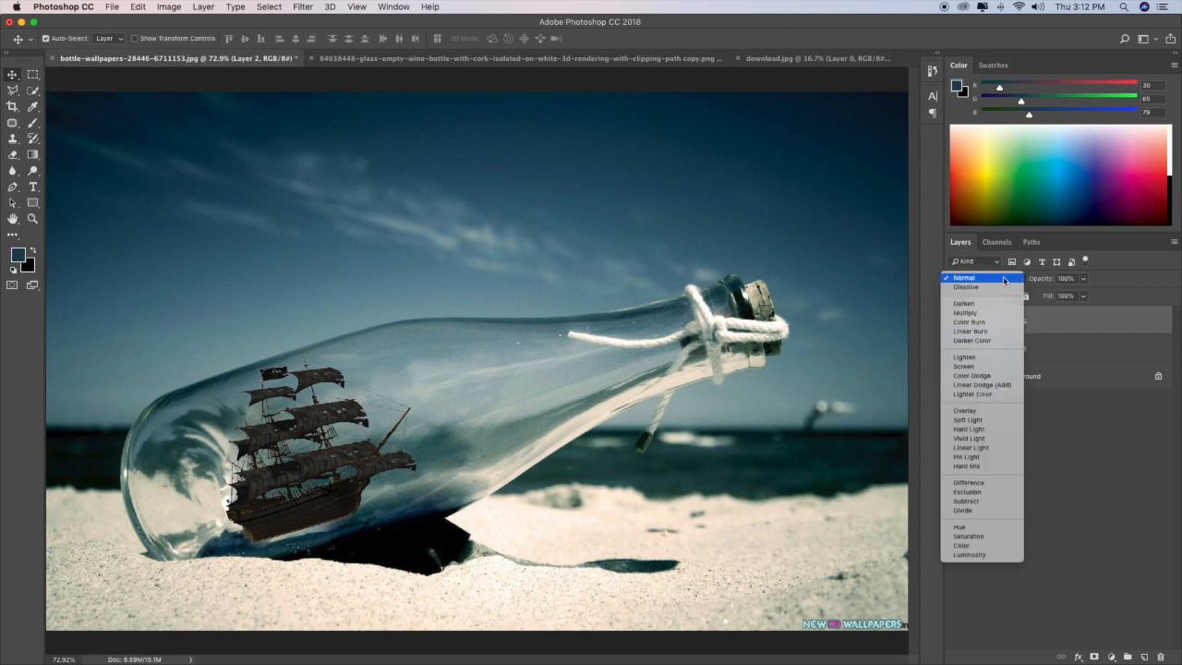
left_click(992, 421)
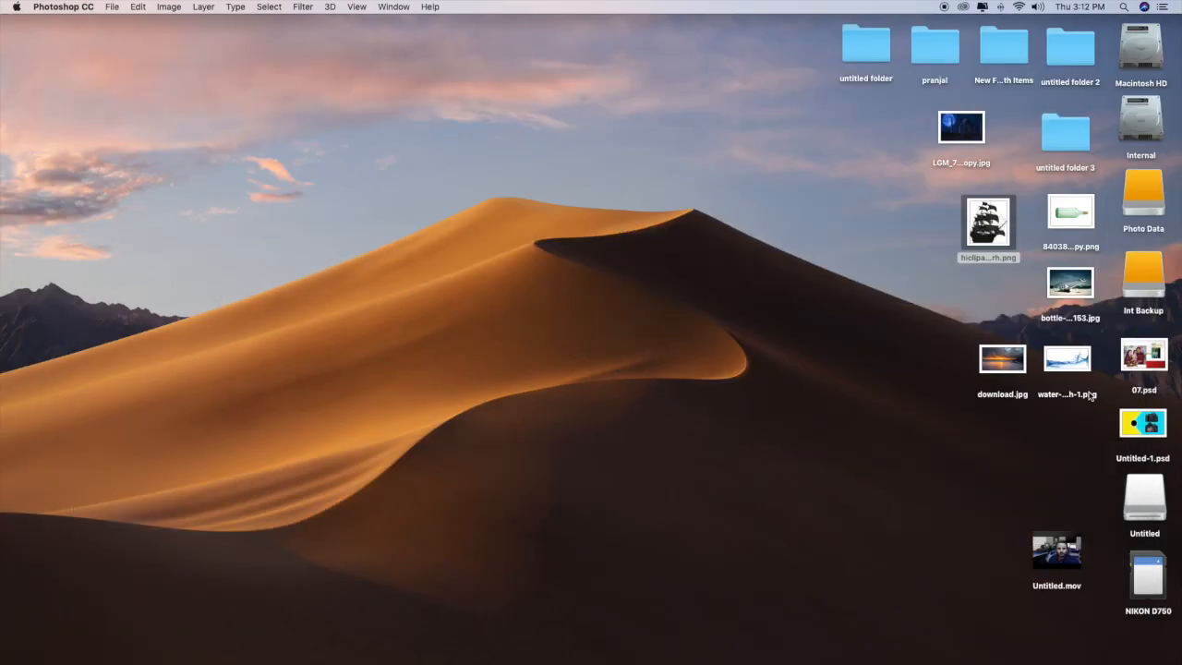
Copy the water splash PNG from the desktop and paste it into the beach bottle document in Photoshop.
left_click(1075, 368)
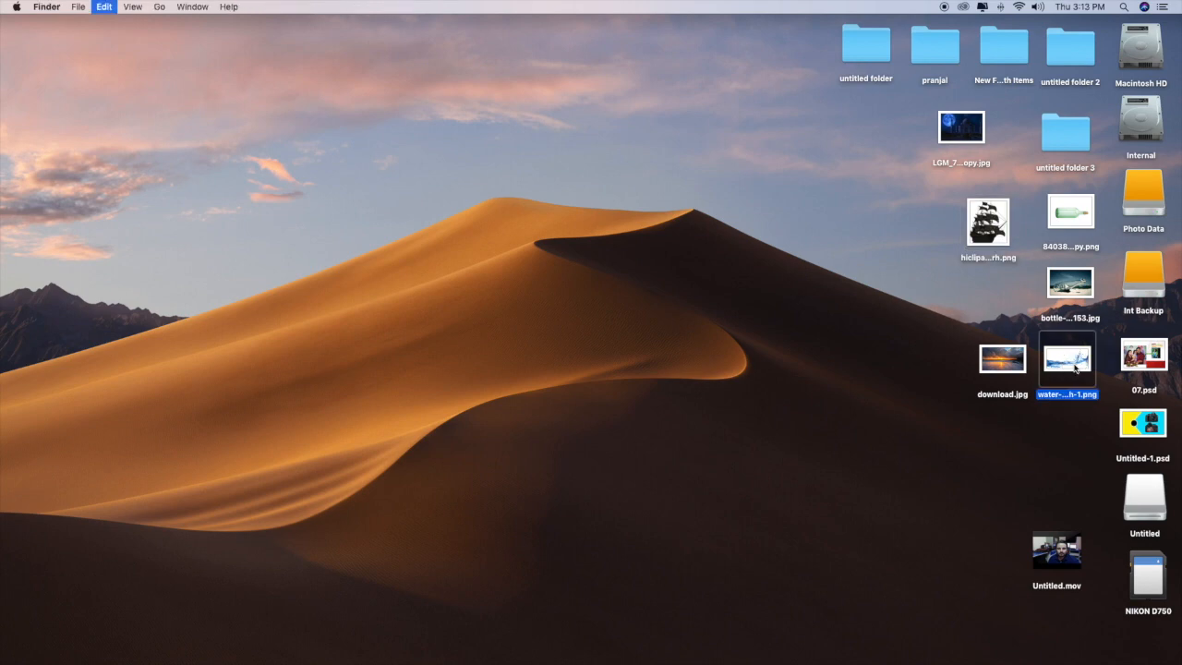
mouse_move(766, 651)
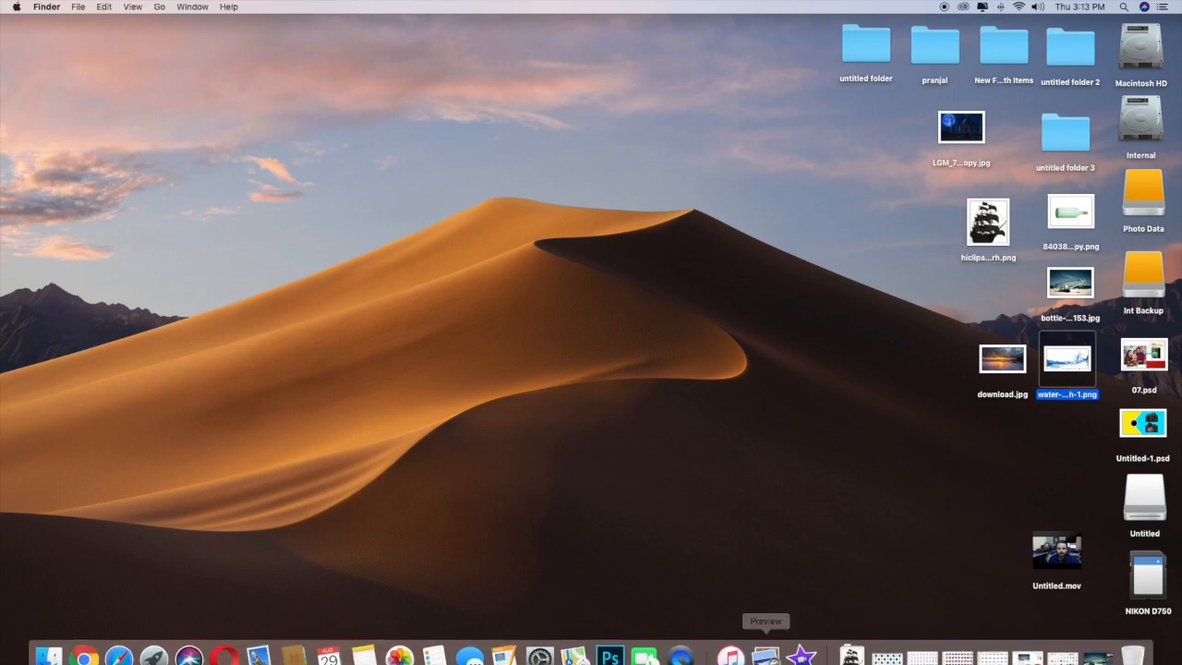
left_click(609, 642)
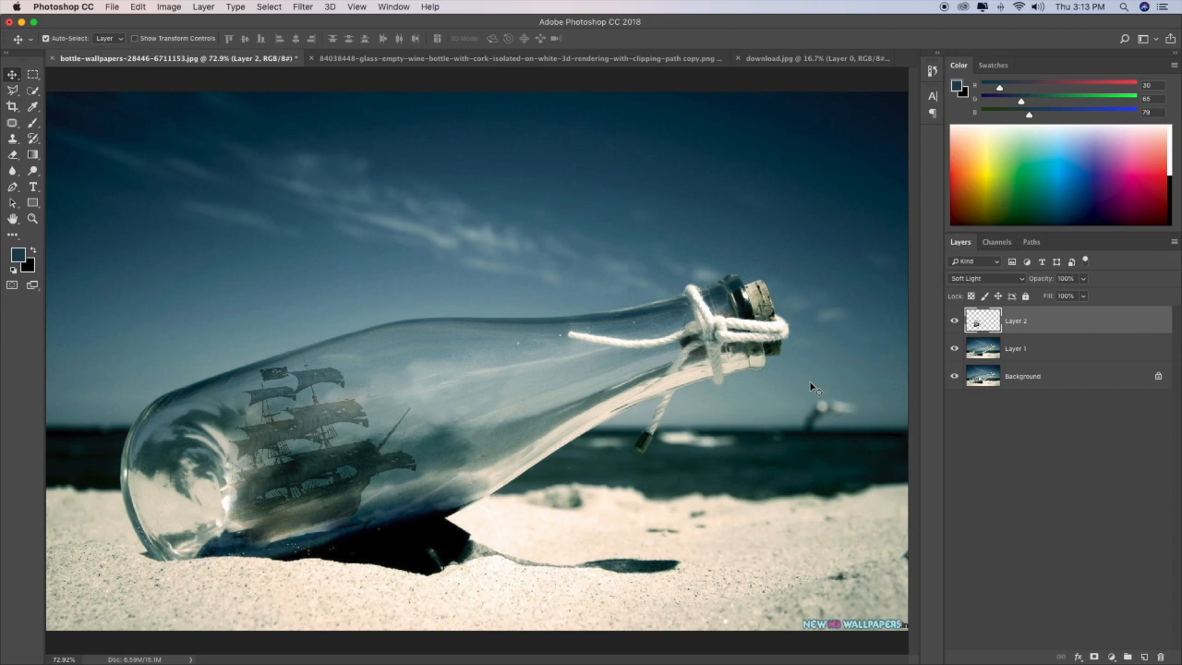
key("super+v")
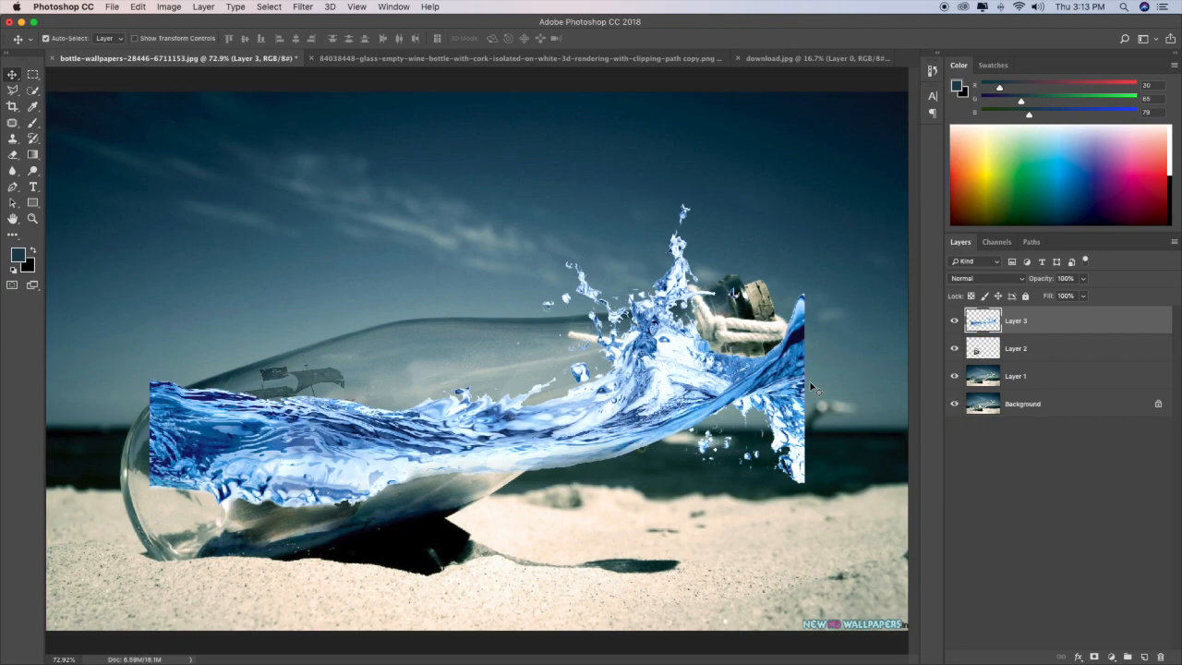
Scale the water splash to about 42%, rotate it about -12.7°, and place it along the bottle's lower side beneath the ship.
left_click_drag(438, 447, 450, 496)
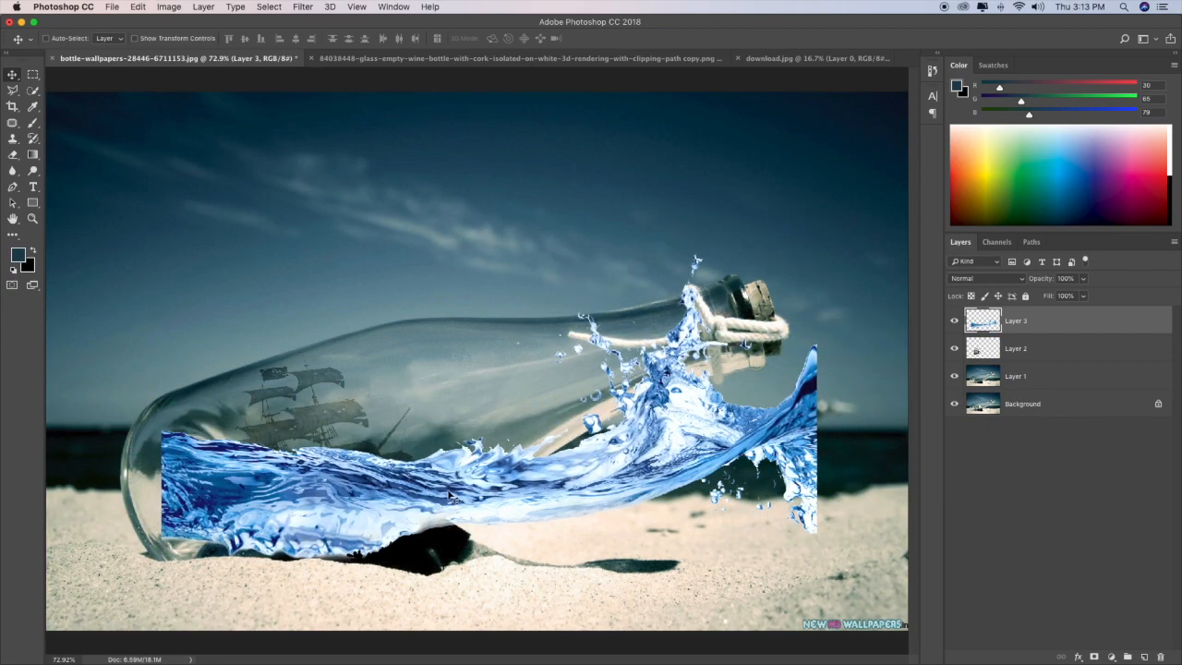
key("super+t")
left_click_drag(839, 243, 476, 494)
left_click_drag(348, 560, 362, 496)
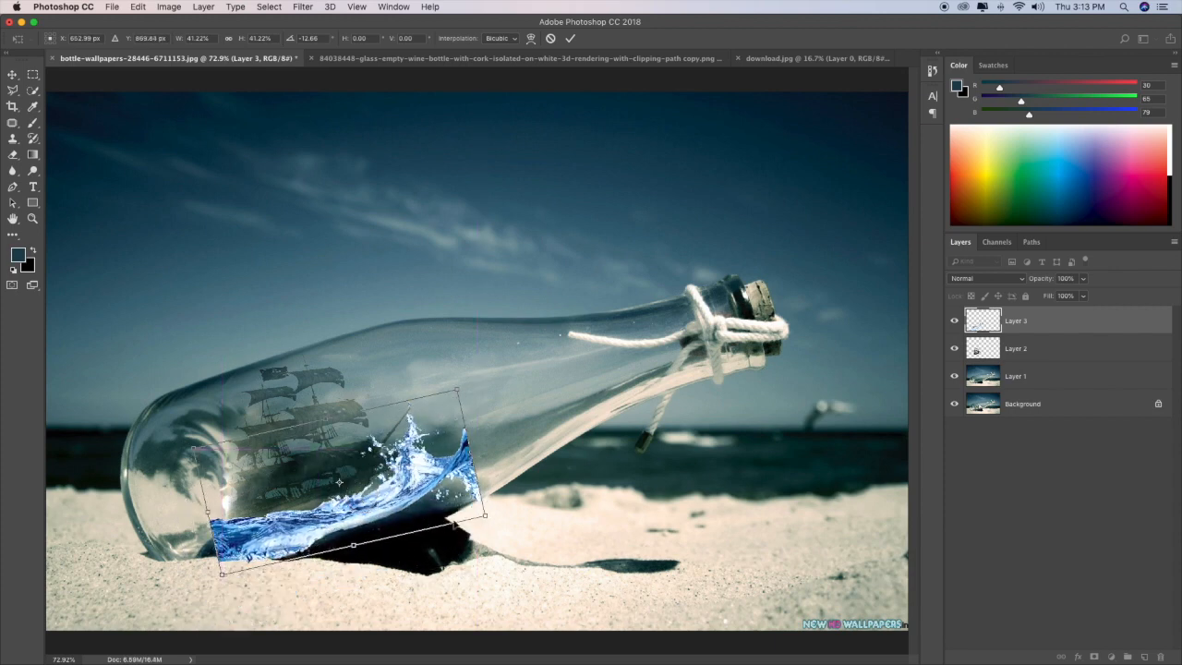
left_click_drag(486, 519, 489, 523)
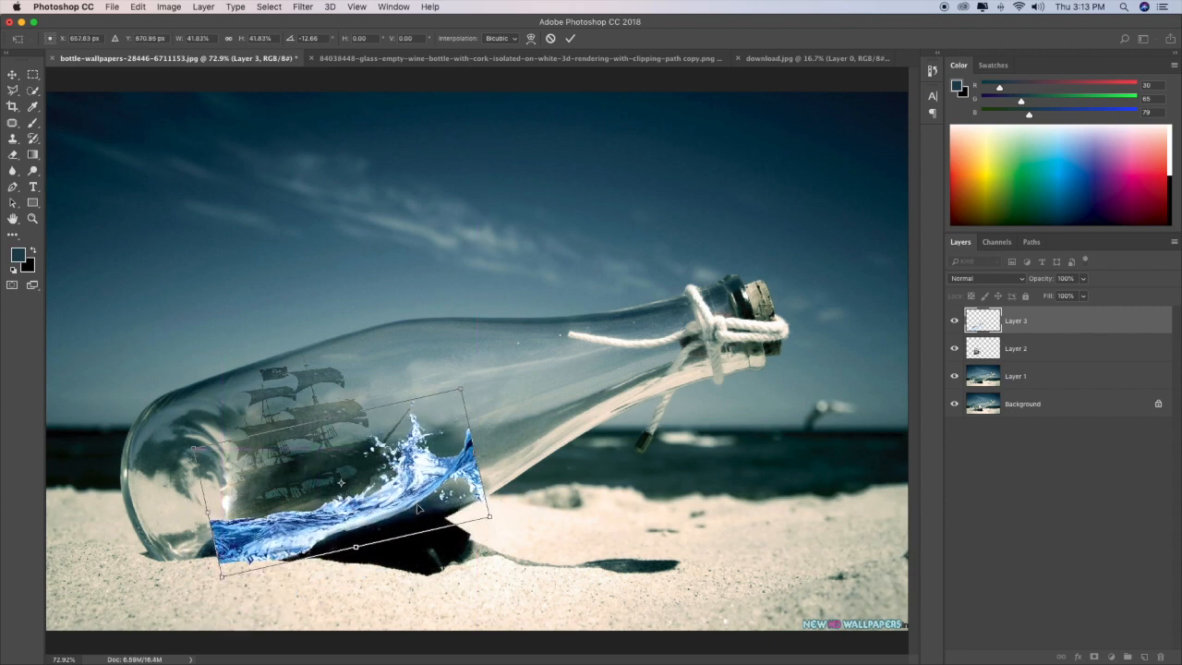
left_click_drag(398, 494, 398, 492)
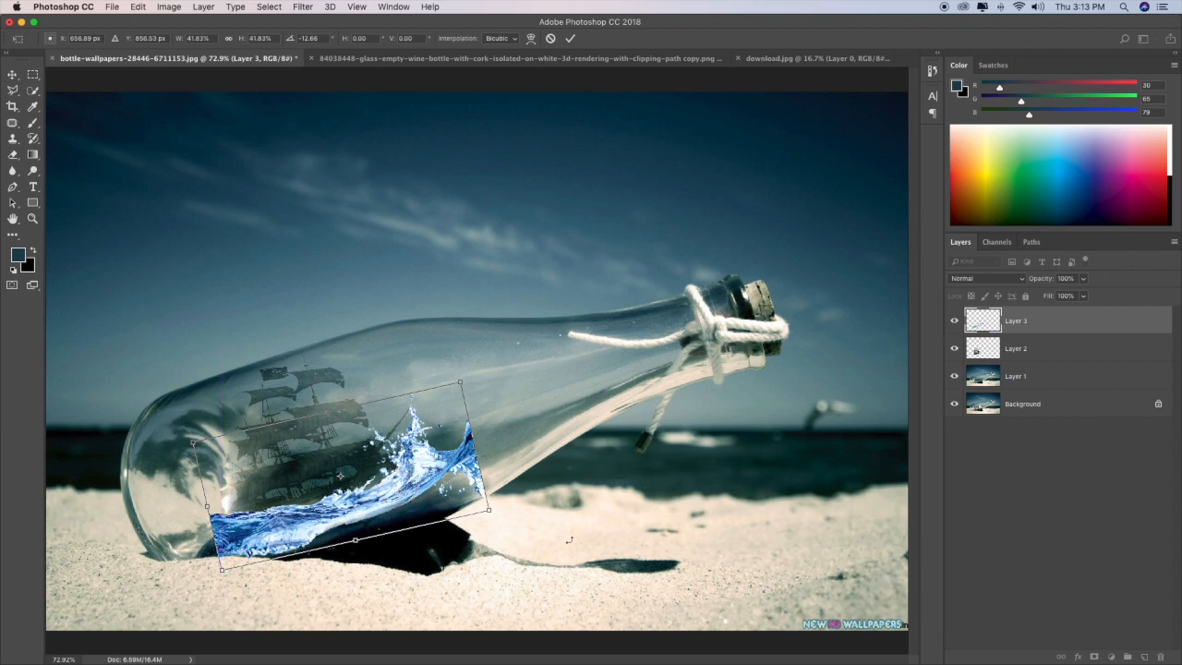
key("Return")
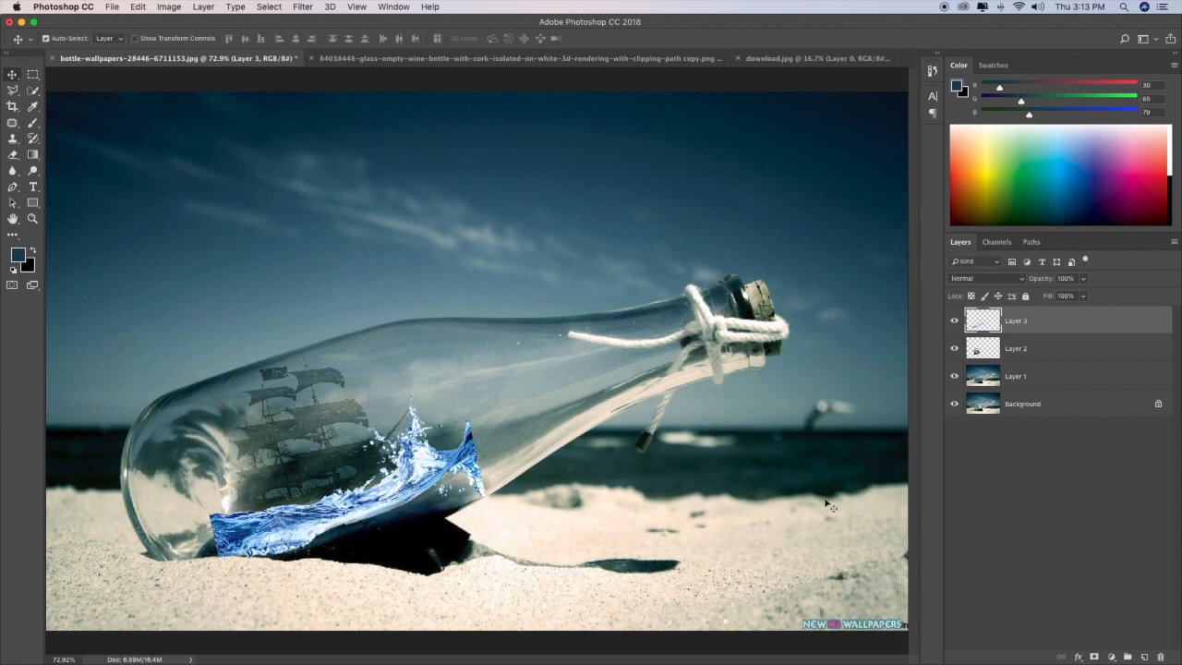
Set the water layer's blend mode to Soft Light and shift the splash slightly down along the bottle's lower edge.
left_click(986, 278)
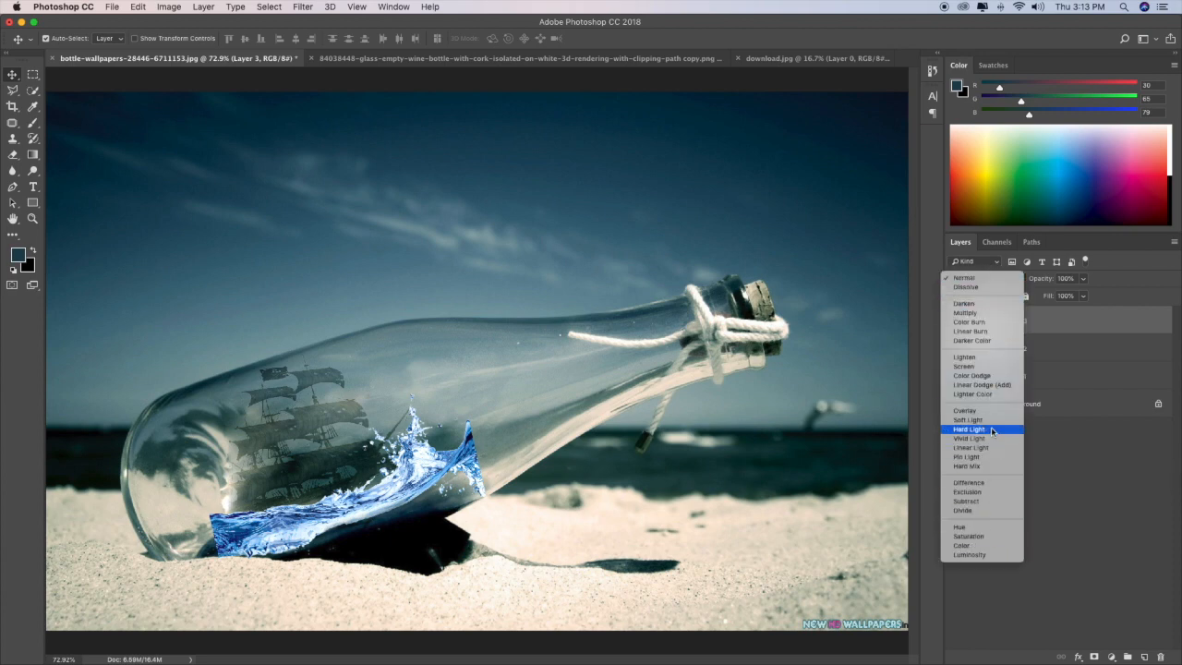
left_click(991, 420)
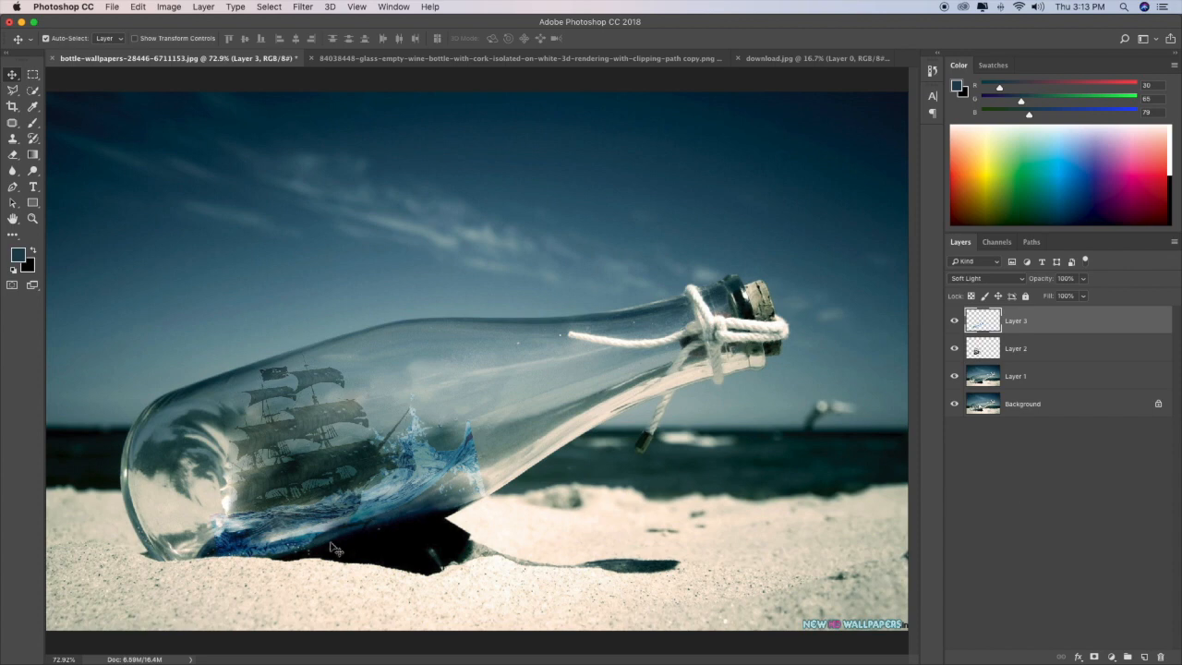
mouse_move(373, 504)
left_mouse_down()
mouse_move(364, 529)
mouse_move(363, 517)
left_mouse_up()
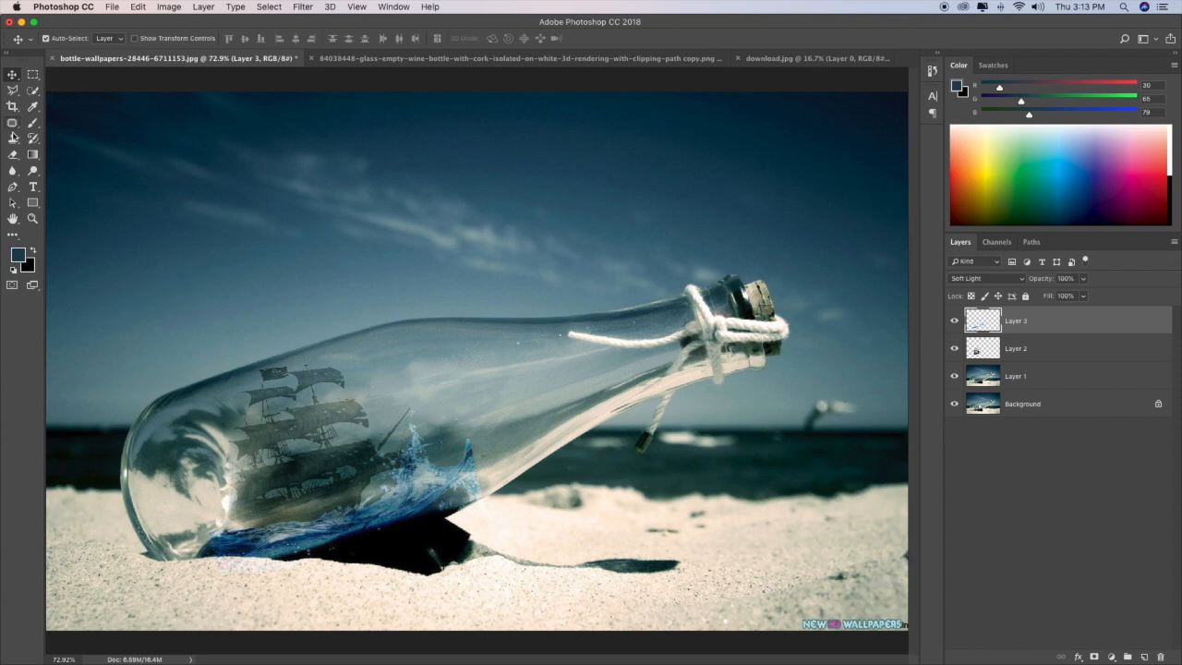
Erase the water outside the bottle and the tall splashes around the ship's bow on Layer 3 with the Eraser tool.
left_click(11, 159)
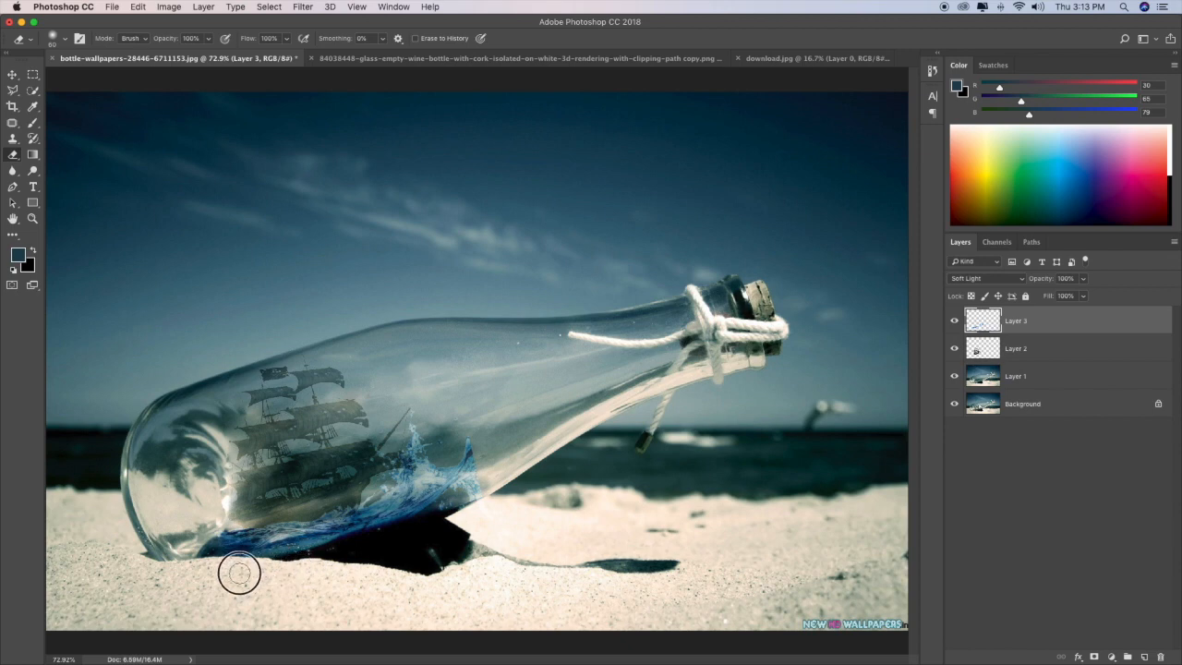
mouse_move(310, 569)
left_mouse_down()
mouse_move(217, 576)
mouse_move(443, 529)
mouse_move(425, 529)
mouse_move(480, 485)
mouse_move(463, 519)
mouse_move(490, 434)
mouse_move(446, 521)
mouse_move(470, 454)
mouse_move(450, 504)
mouse_move(456, 473)
mouse_move(438, 406)
mouse_move(406, 438)
left_mouse_up()
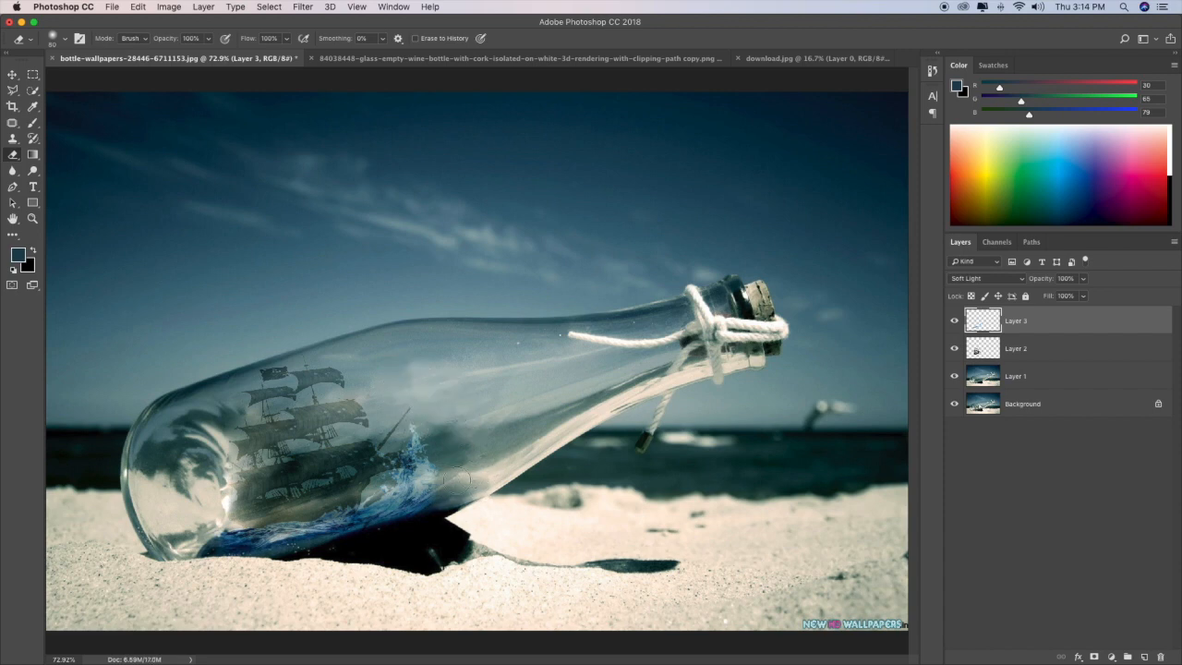
mouse_move(407, 462)
left_mouse_down()
mouse_move(389, 461)
mouse_move(410, 453)
left_mouse_up()
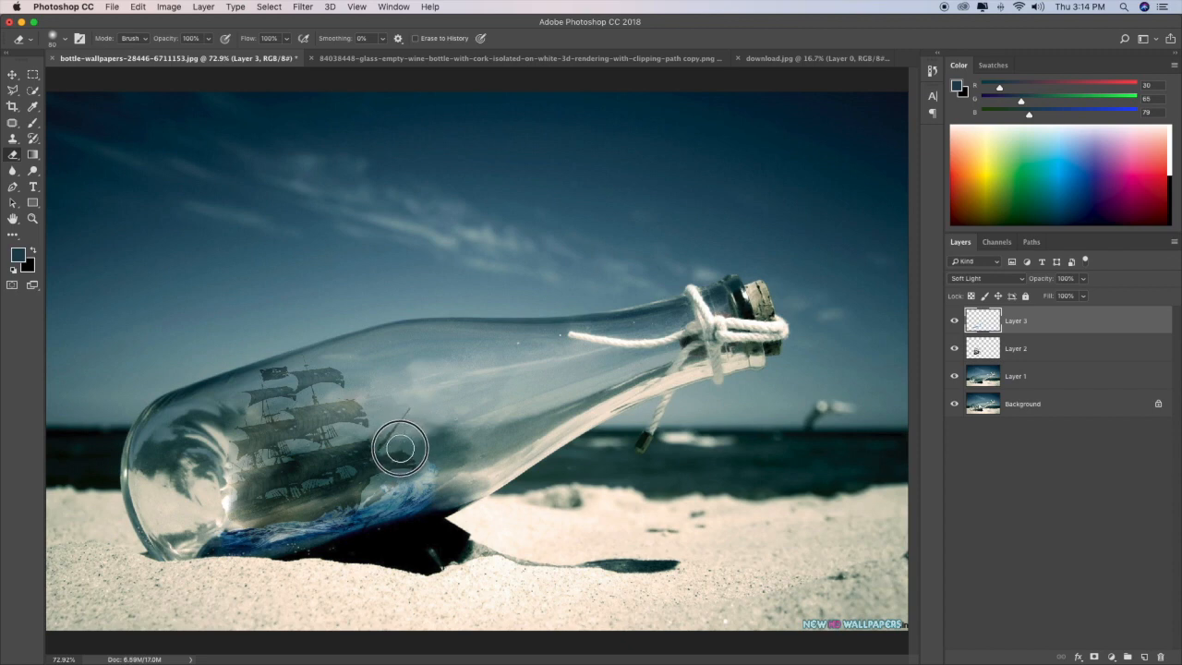
left_click_drag(389, 466, 468, 482)
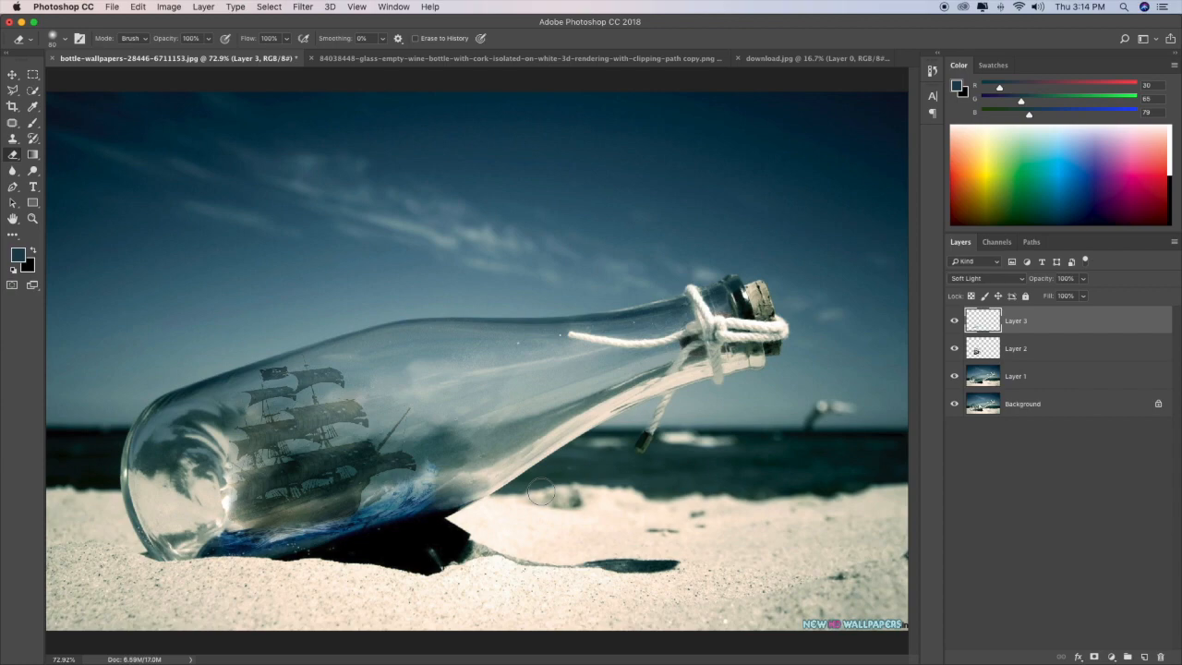
Look over the green wine bottle document with the Move tool active, and switch to the download.jpg sunset beach document.
left_click(600, 58)
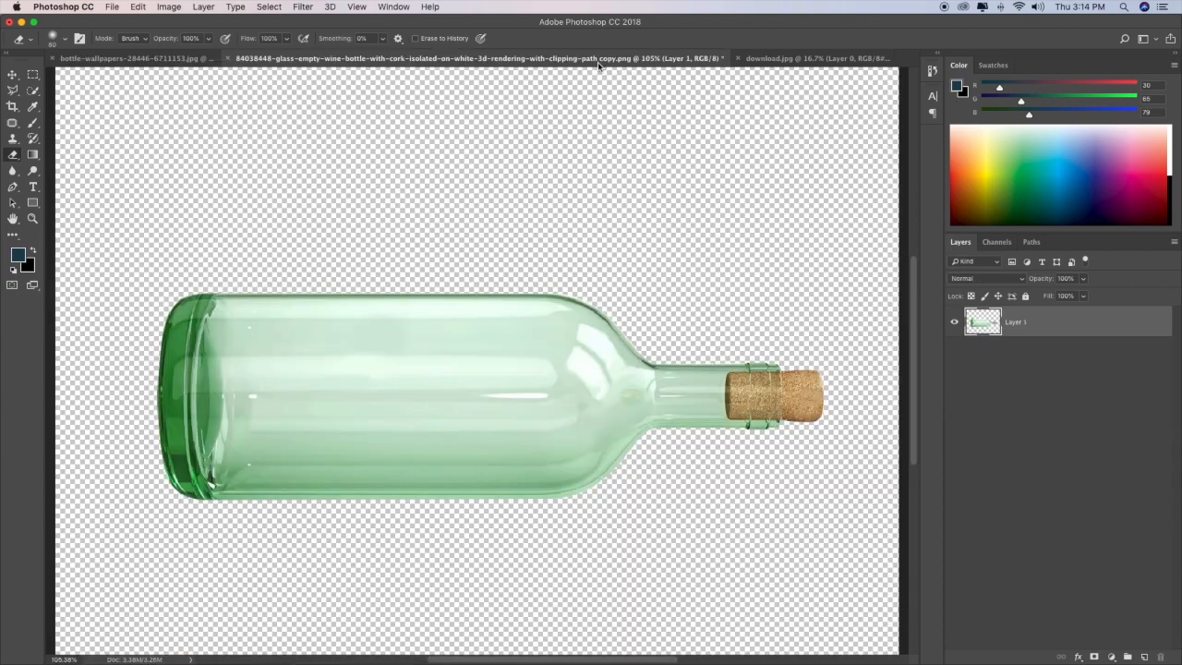
left_click(12, 74)
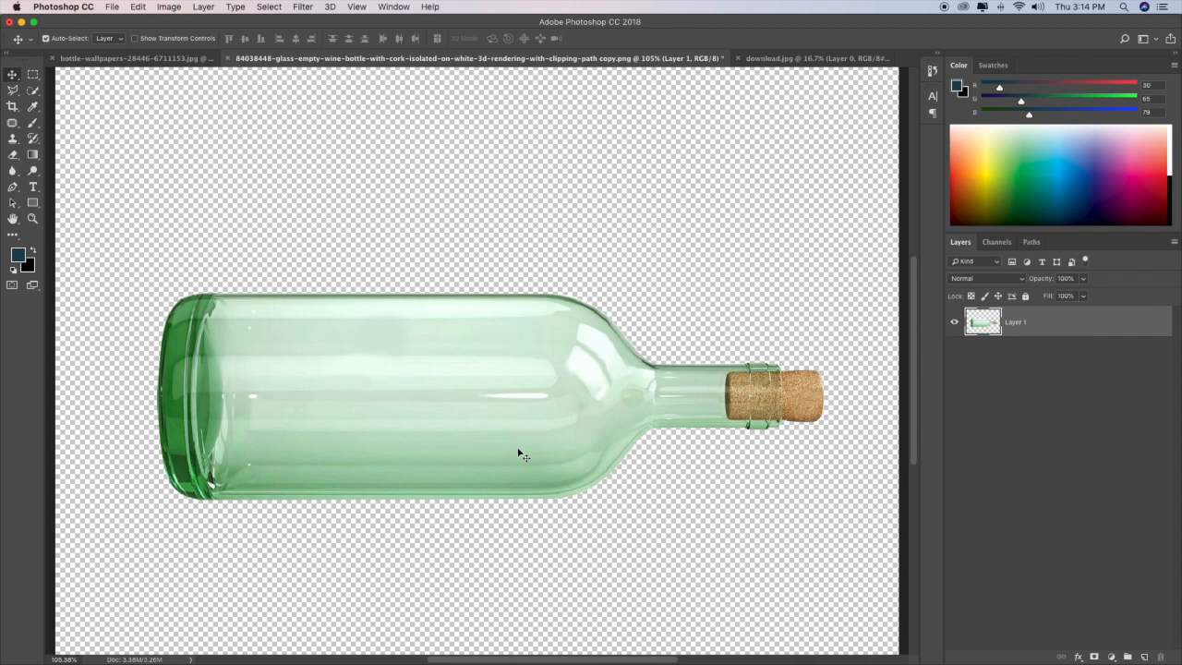
scroll(554, 416, "right", 2)
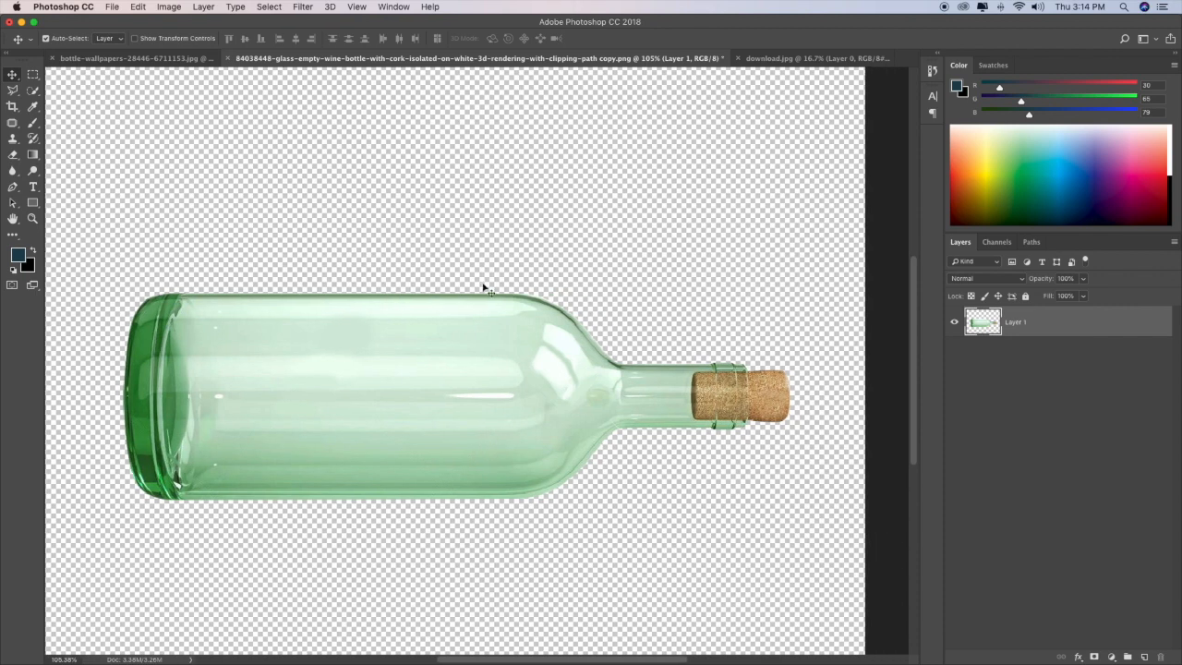
scroll(467, 322, "left", 3)
scroll(467, 325, "right", 1)
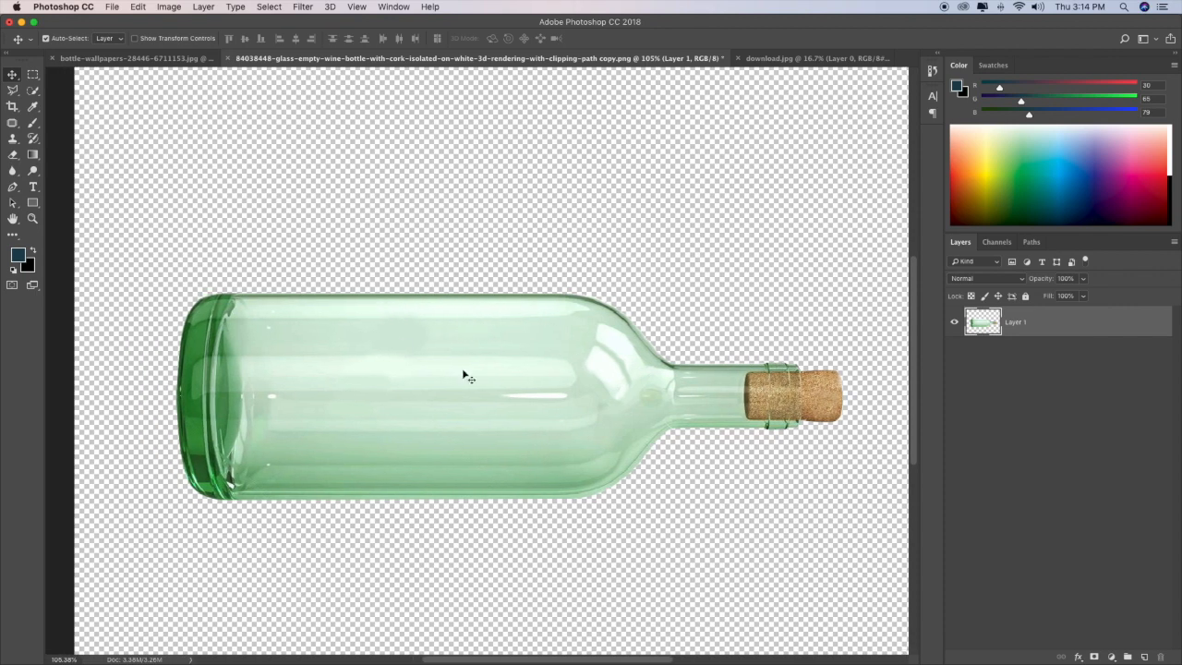
left_click(858, 58)
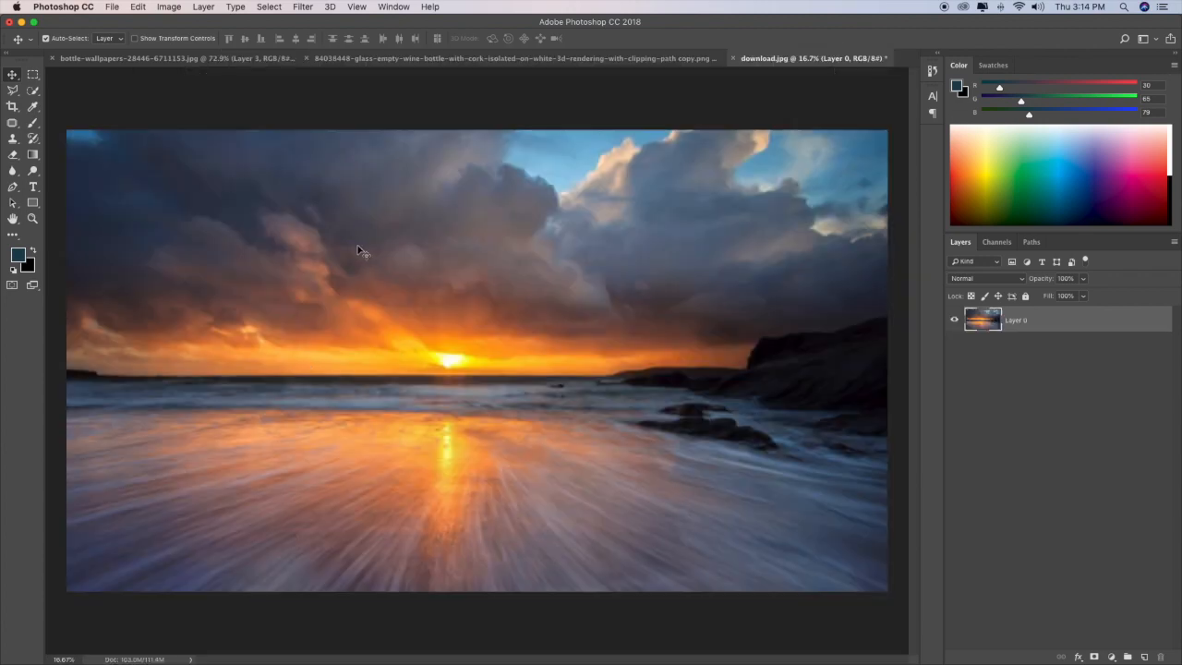
Copy the sunset beach image from download.jpg into the green wine bottle document as a new layer.
left_click_drag(407, 341, 503, 457)
left_click(32, 218)
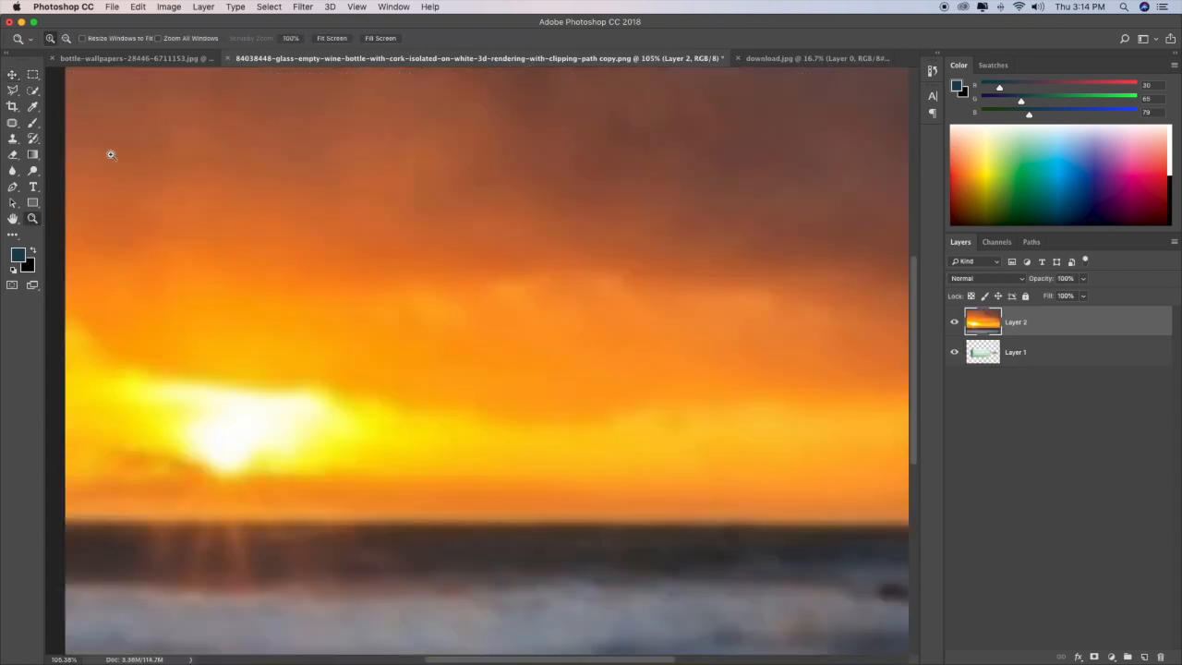
left_click(540, 364, "alt")
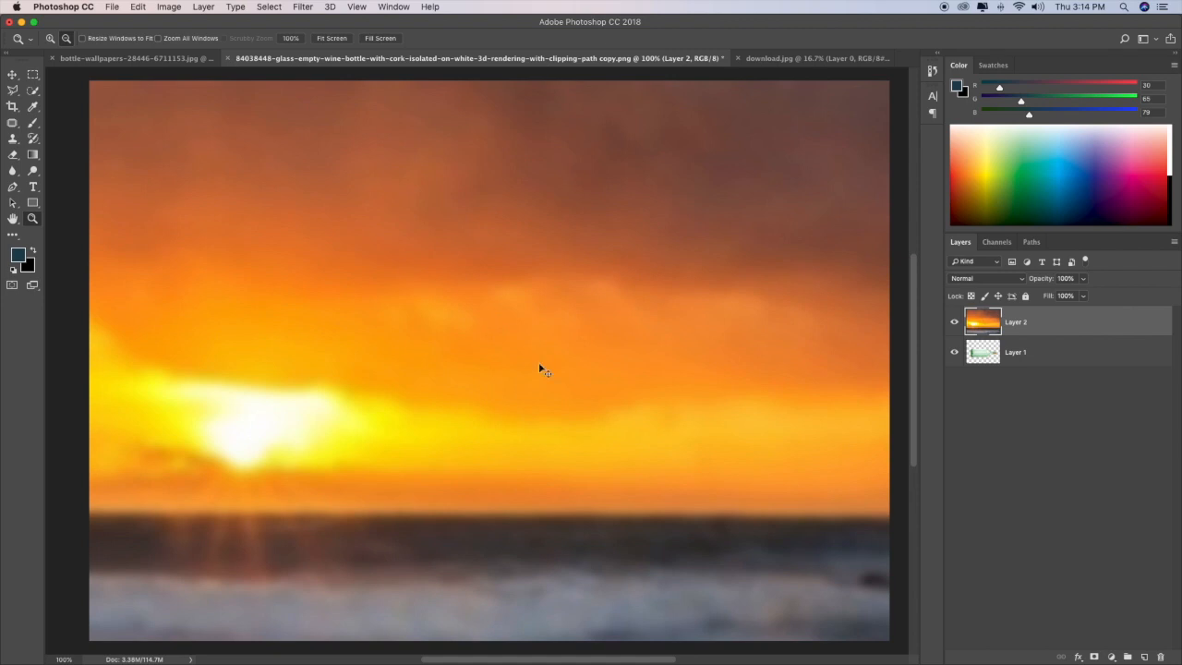
left_click(540, 369, "alt")
left_click(540, 369, "alt")
left_click(540, 369, "alt")
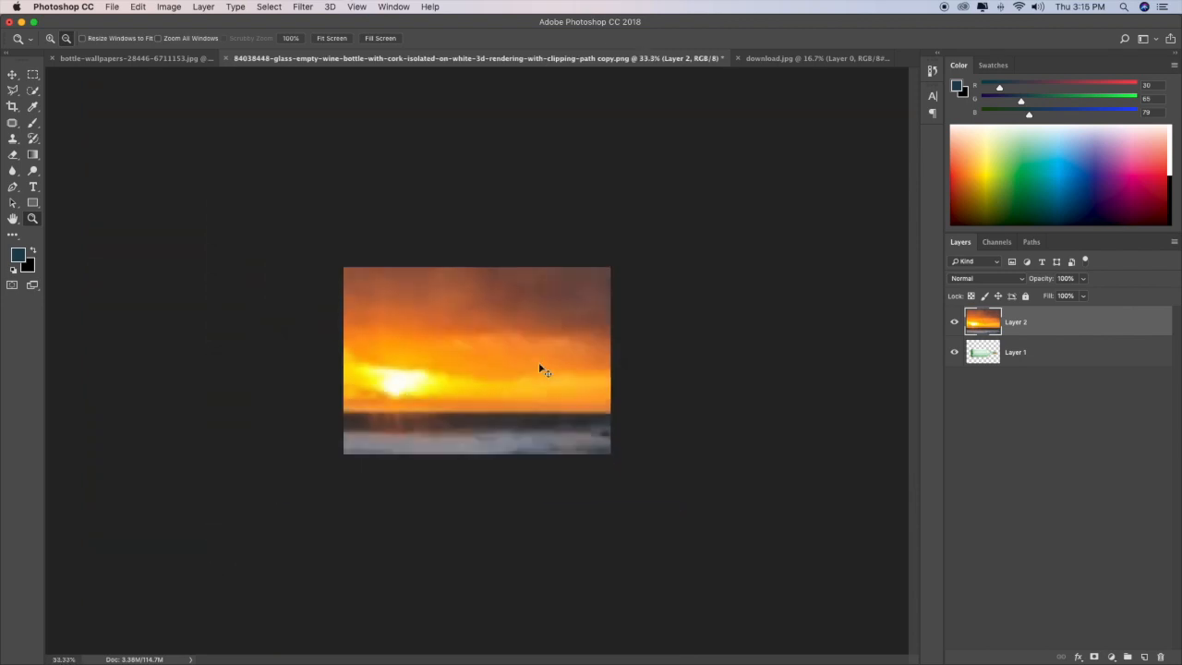
left_click(541, 370, "alt")
left_click(541, 369, "alt")
Scale the sunset layer down to about 11.7% and place it over the bottle inside the canvas.
key("super+t")
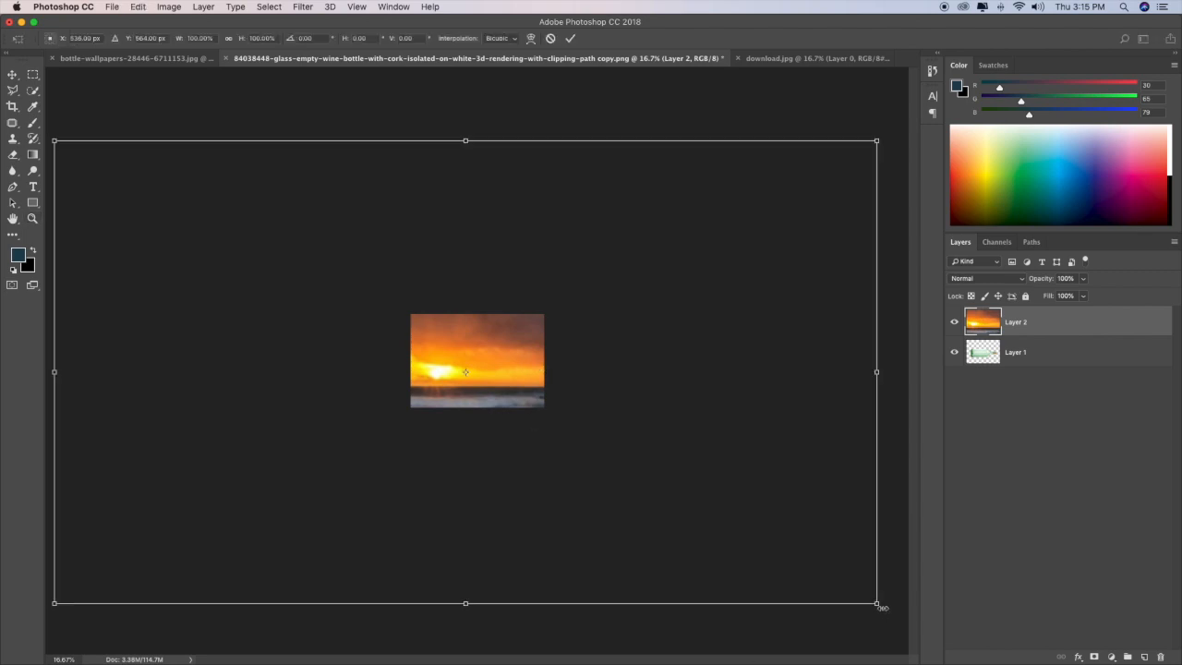
left_click_drag(883, 606, 545, 416)
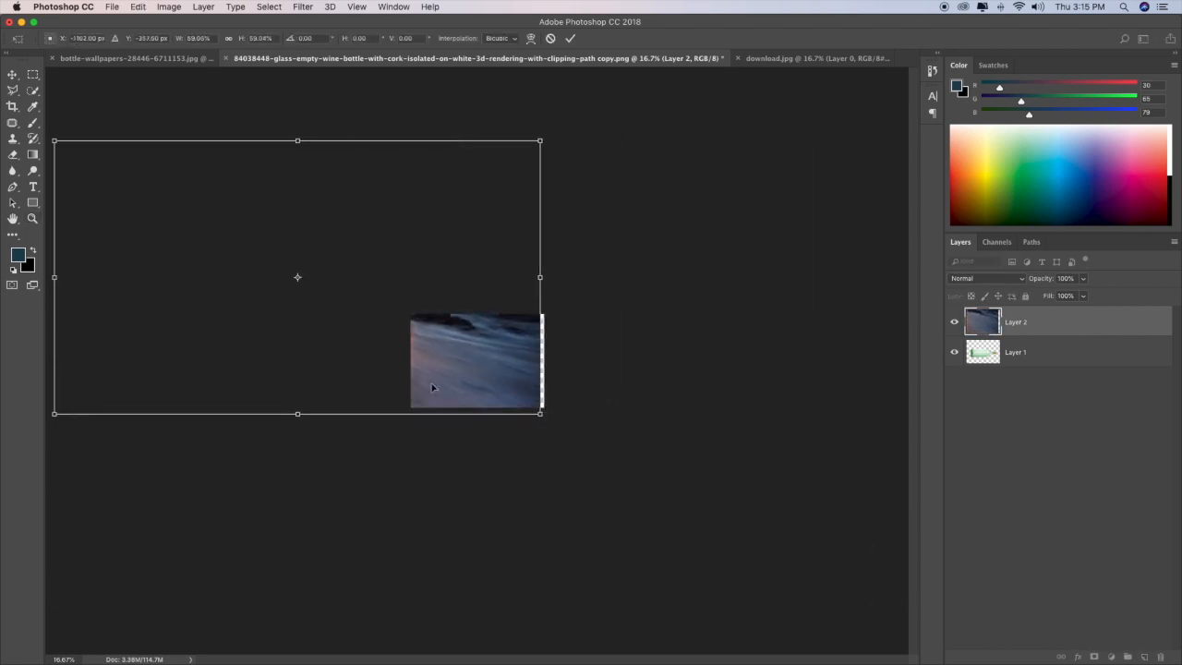
left_click_drag(55, 141, 449, 370)
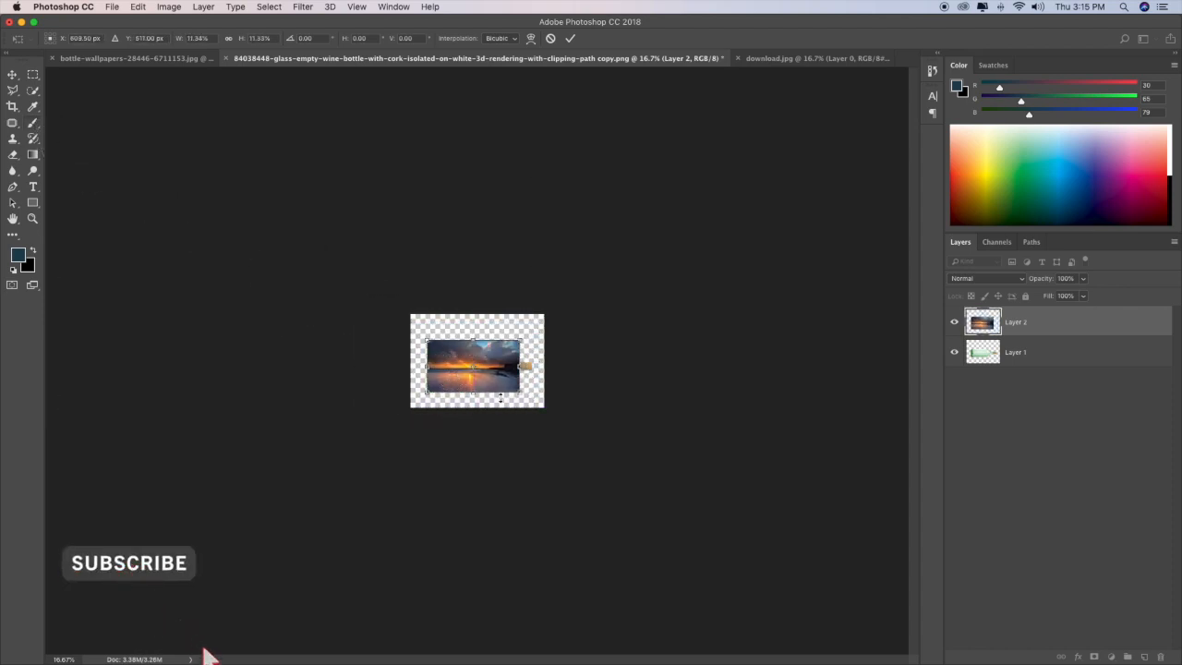
left_click_drag(519, 395, 521, 397)
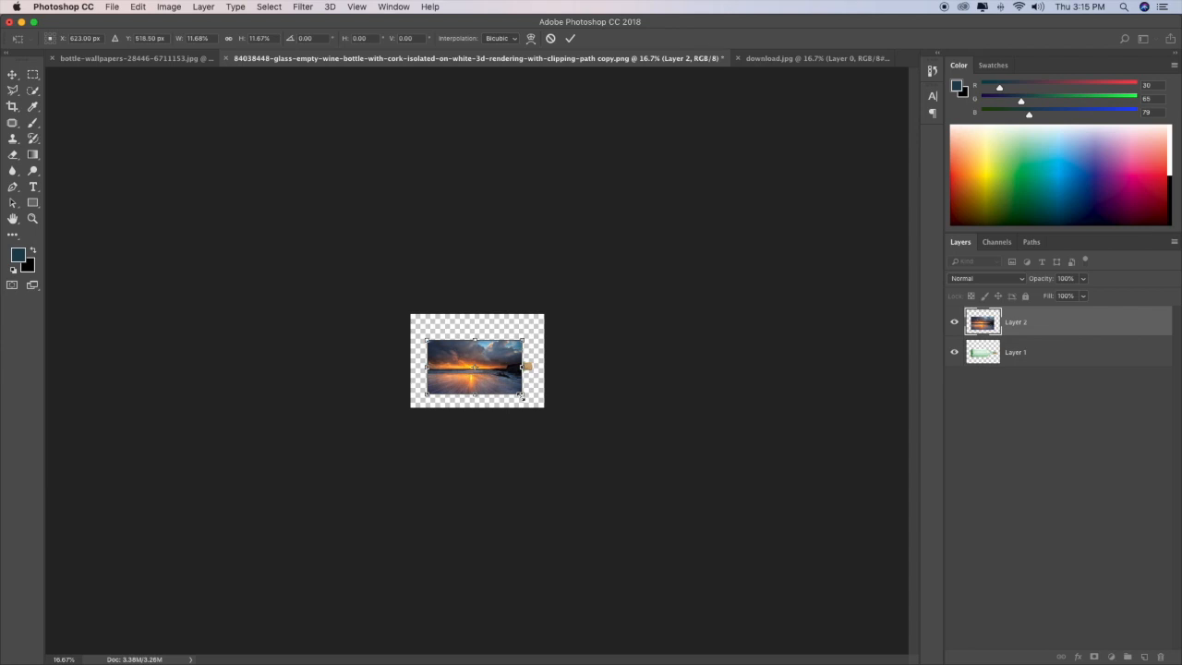
key("Return")
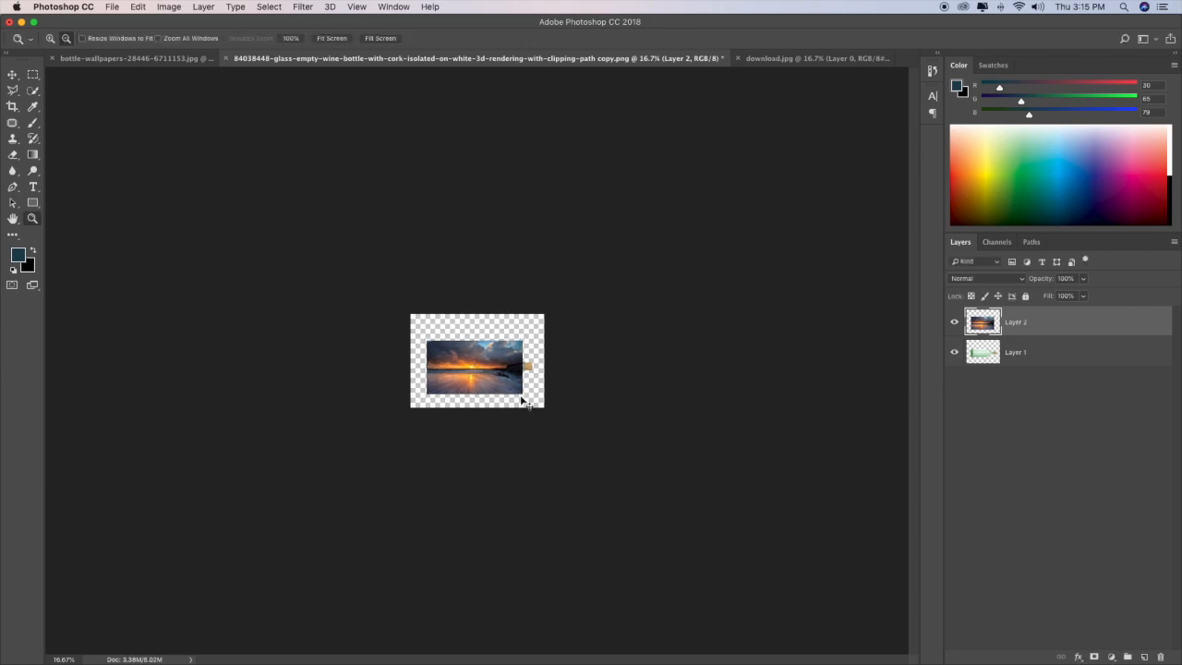
Lower the opacity of the sunset layer, Layer 2, to 66%.
key("super+1")
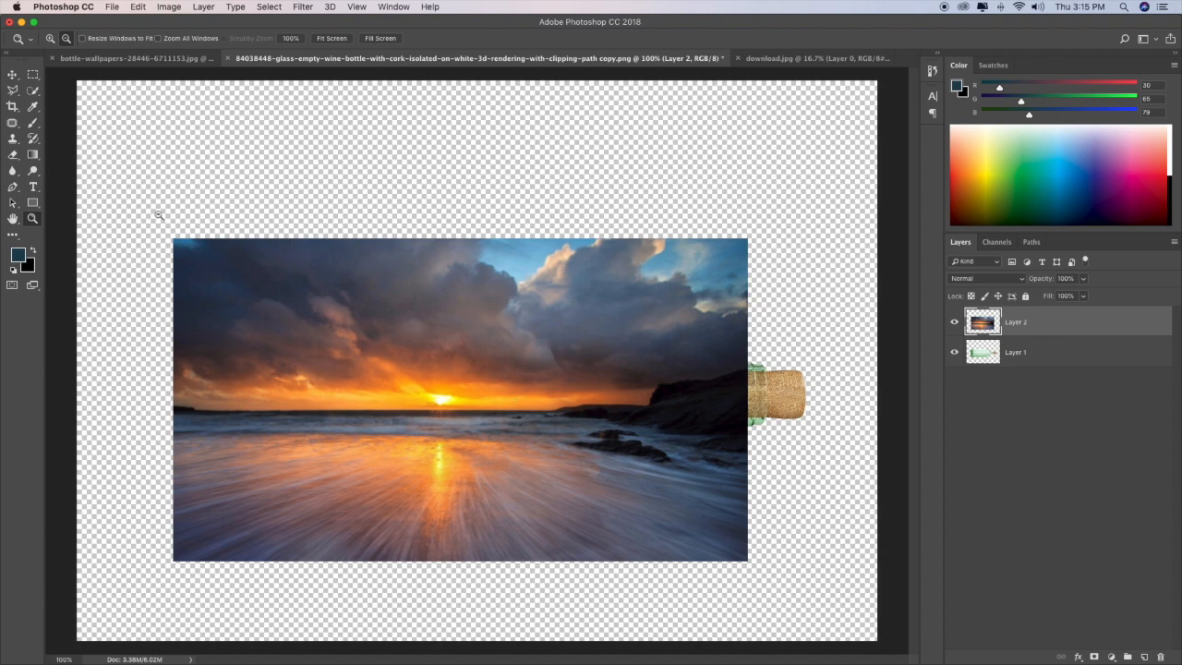
left_click(1083, 278)
left_click_drag(1086, 293, 1063, 294)
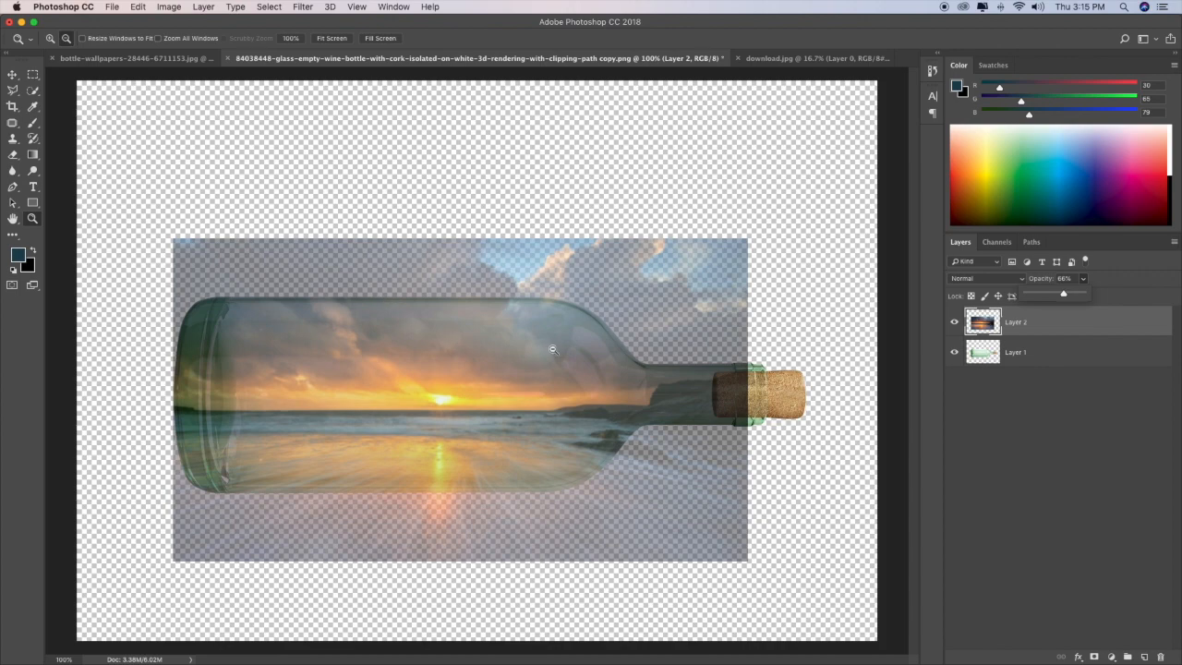
left_click(1034, 328)
Scale the sunset layer to about 87%, fitting it between the bottle's thick base and the cork, and restore its opacity to 100%.
key("super+t")
left_click_drag(412, 441, 454, 445)
left_click_drag(790, 559, 721, 523)
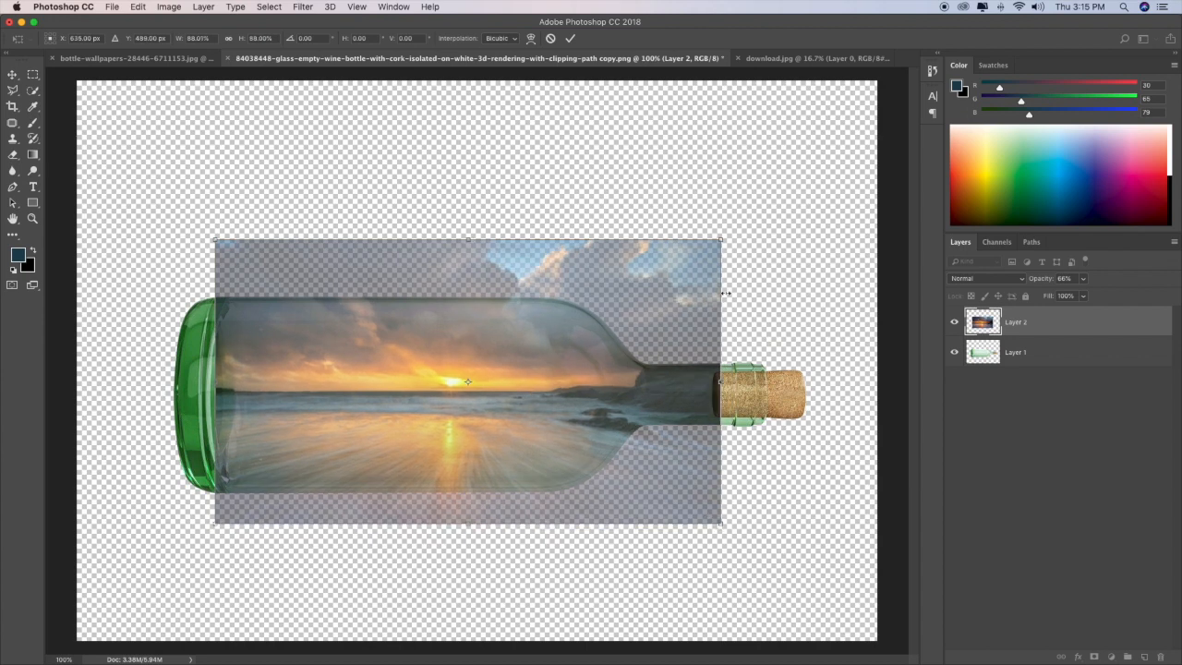
left_click_drag(721, 241, 717, 245)
left_click_drag(484, 382, 487, 391)
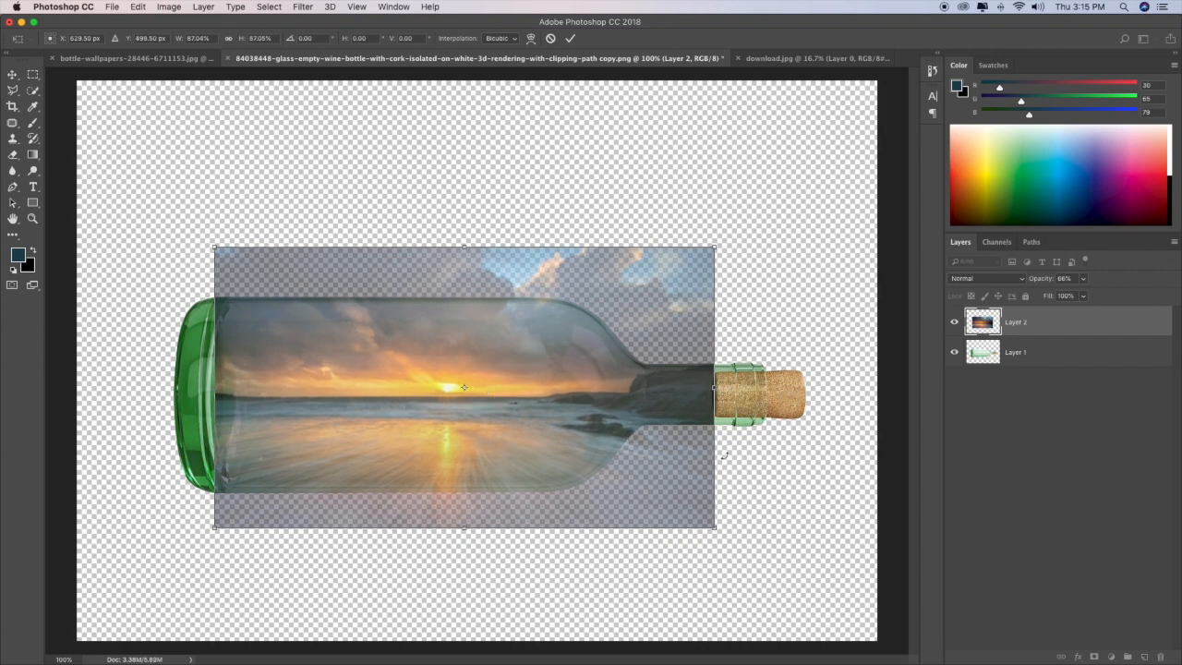
key("Return")
key("z")
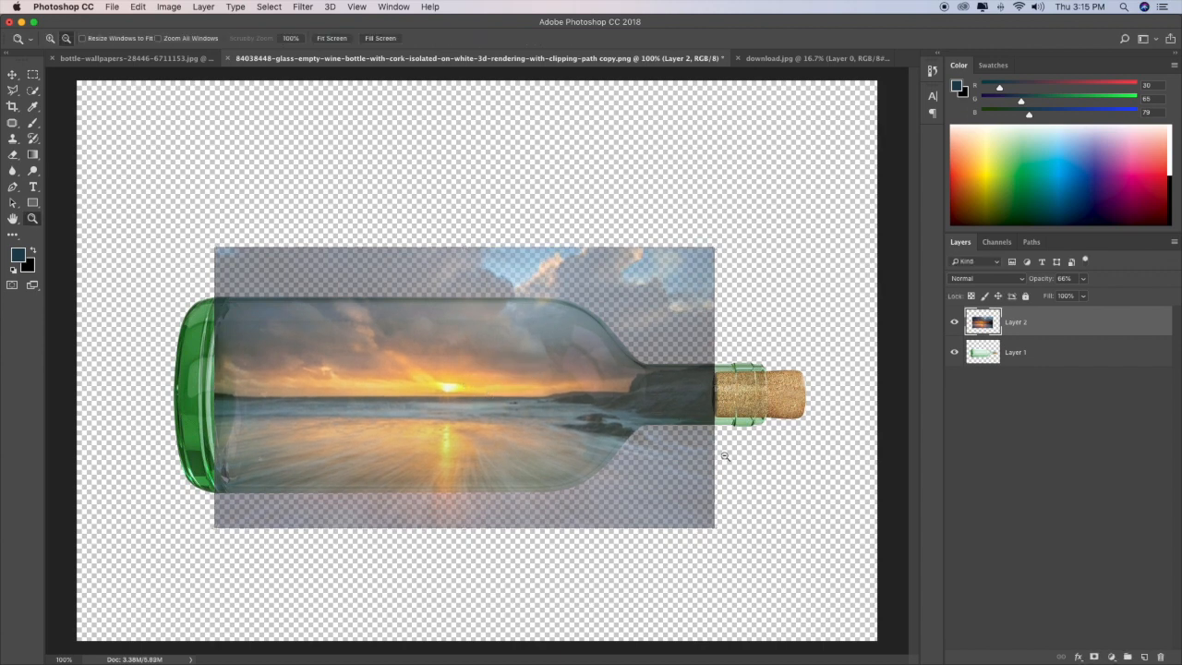
left_click(1083, 279)
left_click_drag(1083, 293, 1177, 304)
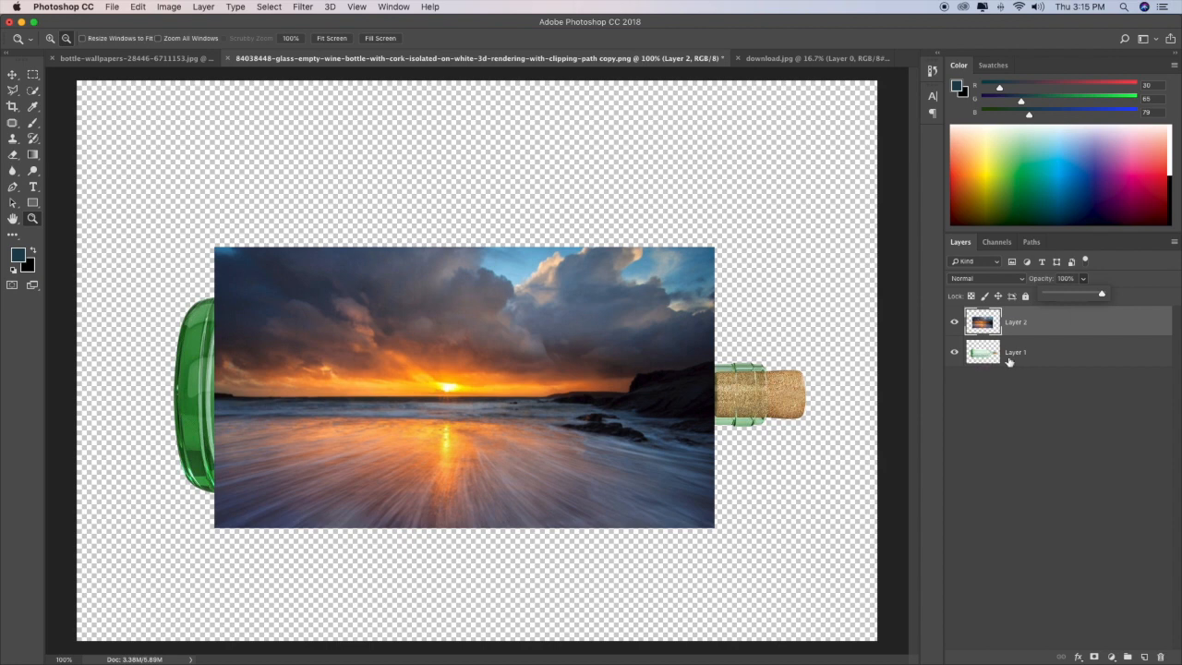
left_click(1144, 656)
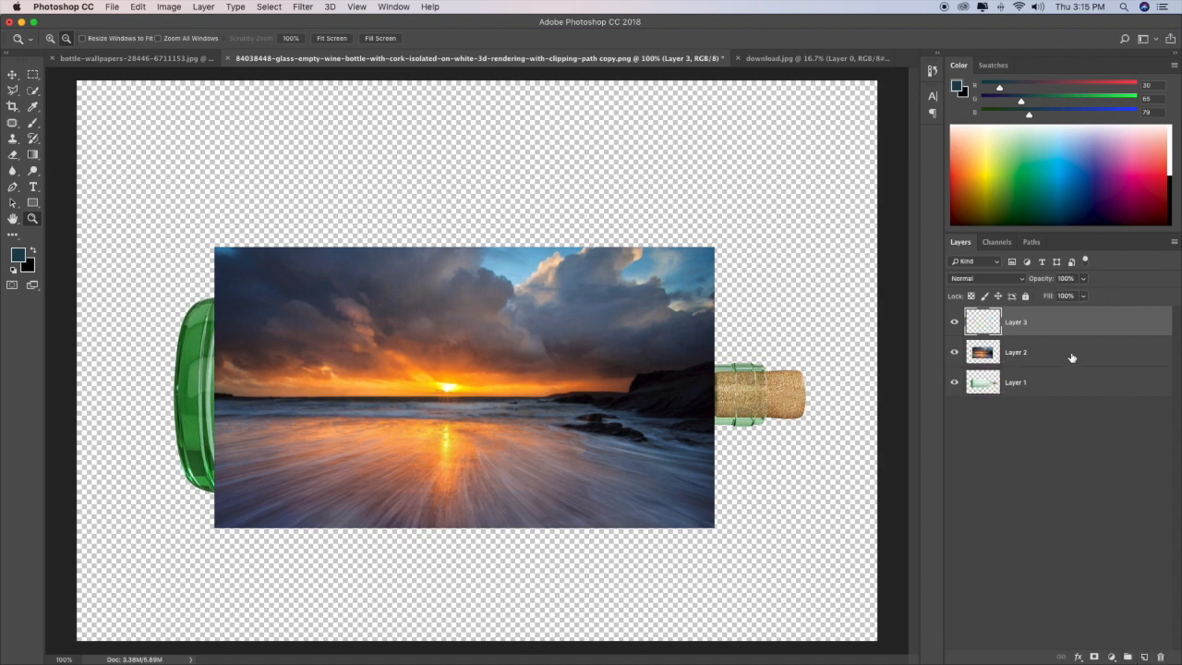
left_click_drag(1061, 333, 1062, 410)
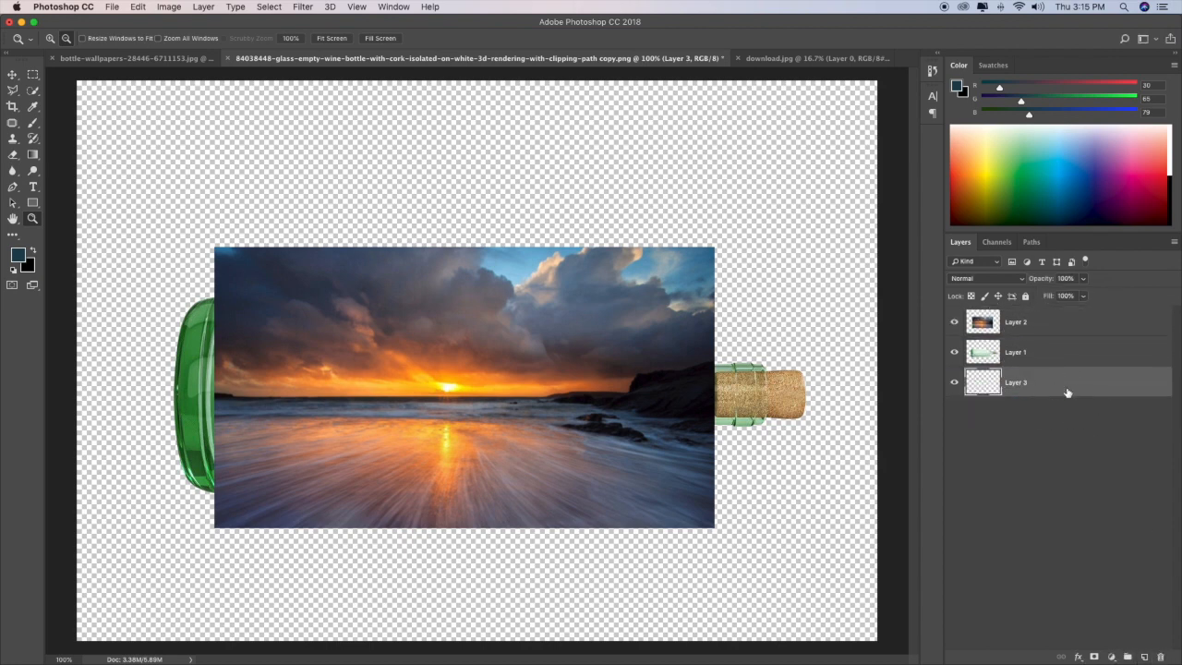
key("Delete")
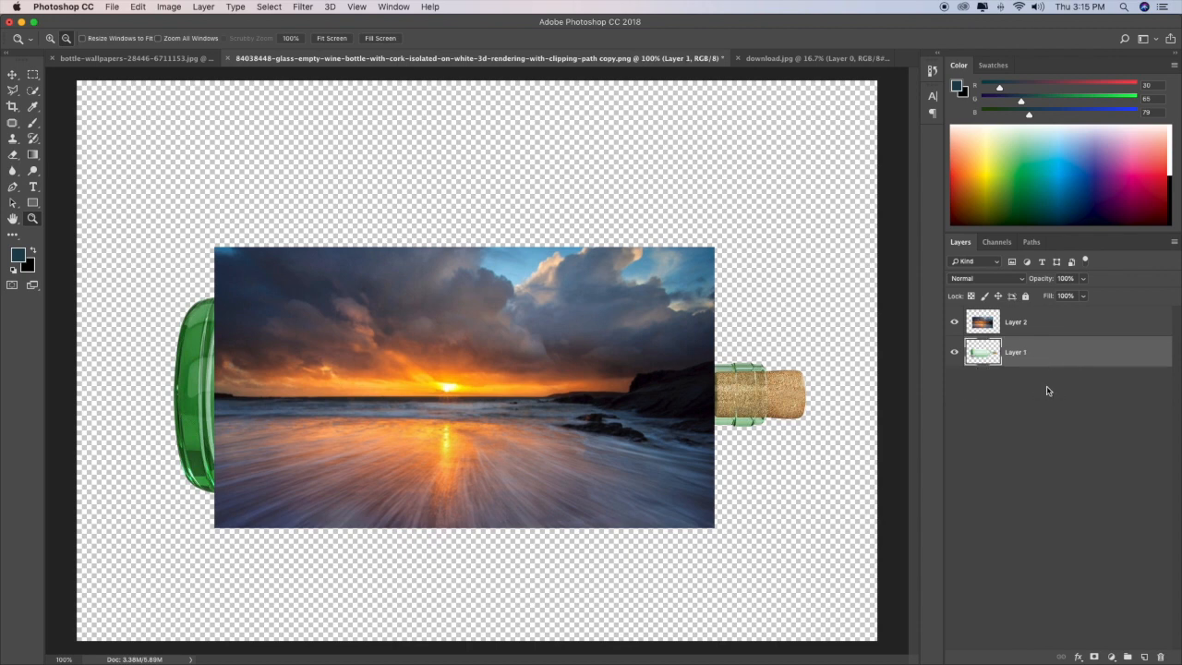
Add a Solid Color fill layer in gray #96999a and place it beneath the bottle layer.
left_click(1111, 657)
left_click(1121, 423)
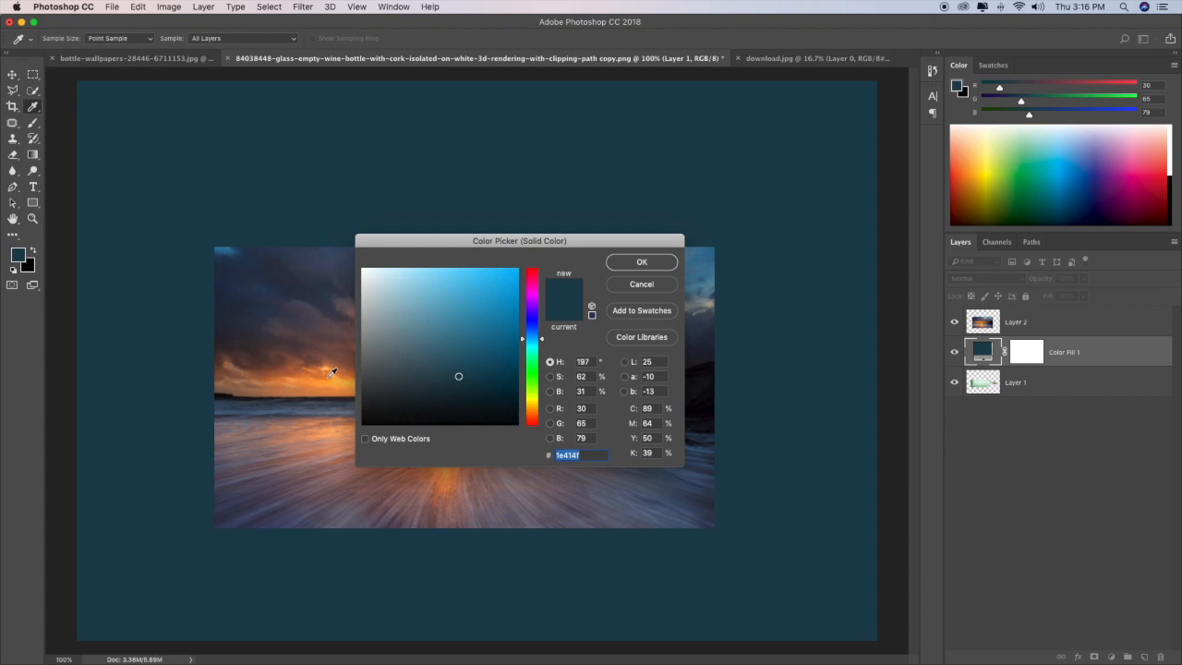
mouse_move(461, 376)
left_mouse_down()
mouse_move(364, 277)
mouse_move(366, 330)
left_mouse_up()
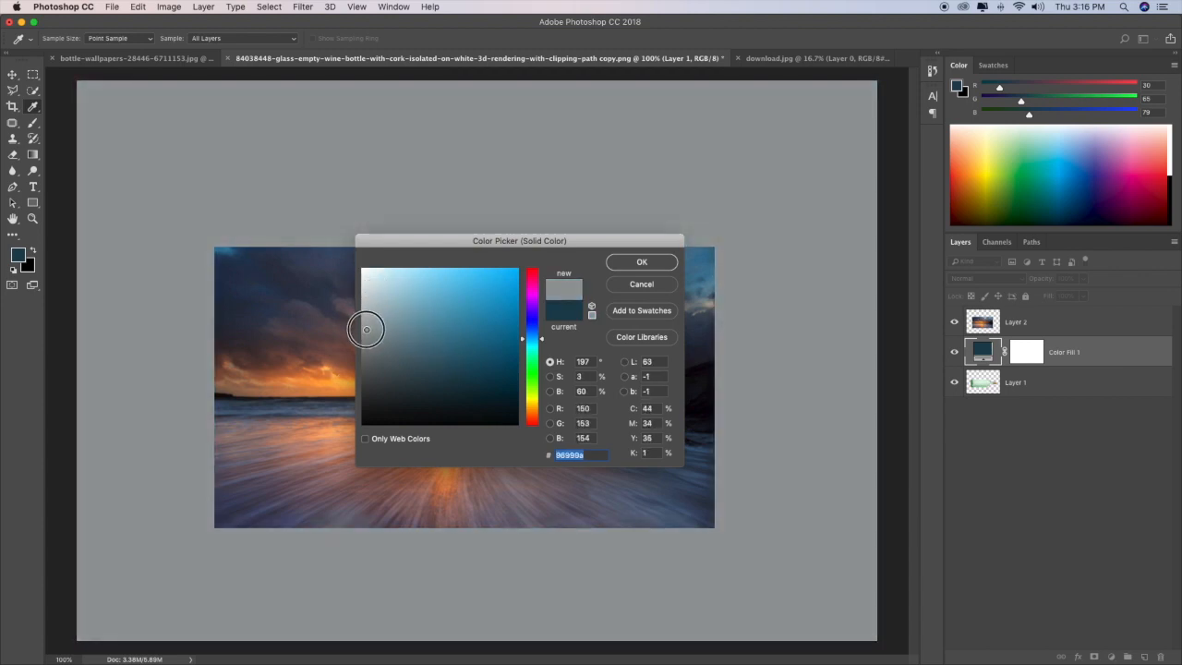
left_click(641, 262)
left_click_drag(1089, 355, 1089, 409)
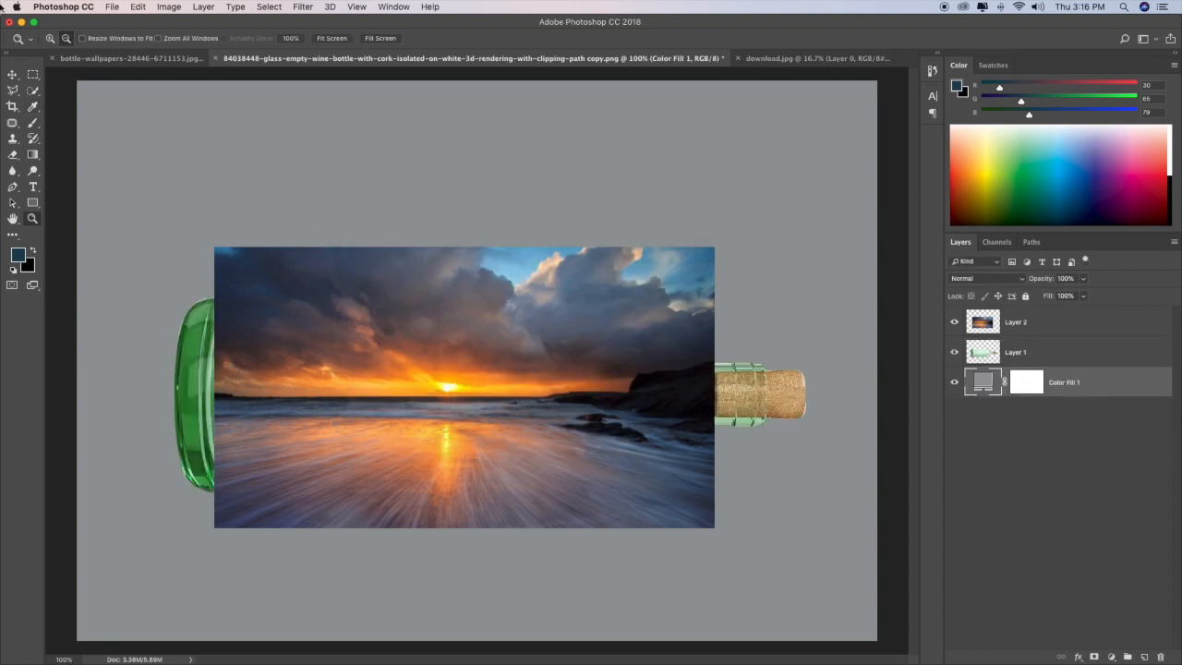
Load the bottle layer's outline as a selection and copy the sunset area inside it from Layer 2 to a new layer.
left_click(12, 74)
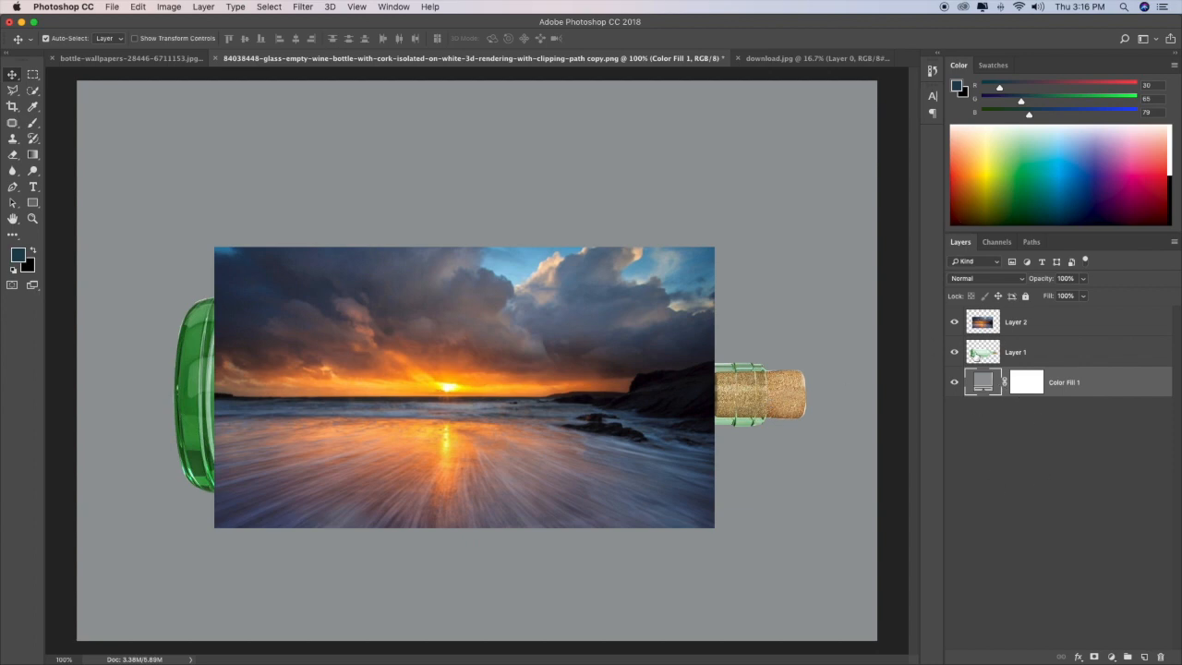
left_click(1019, 354)
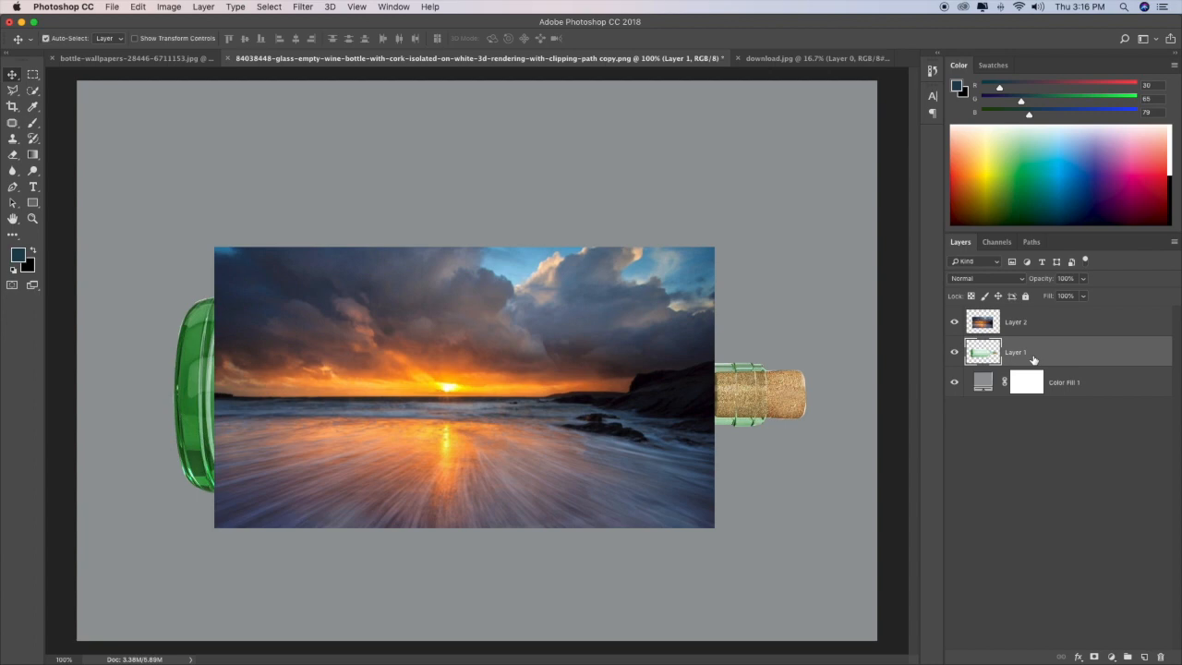
left_click(986, 357, "super")
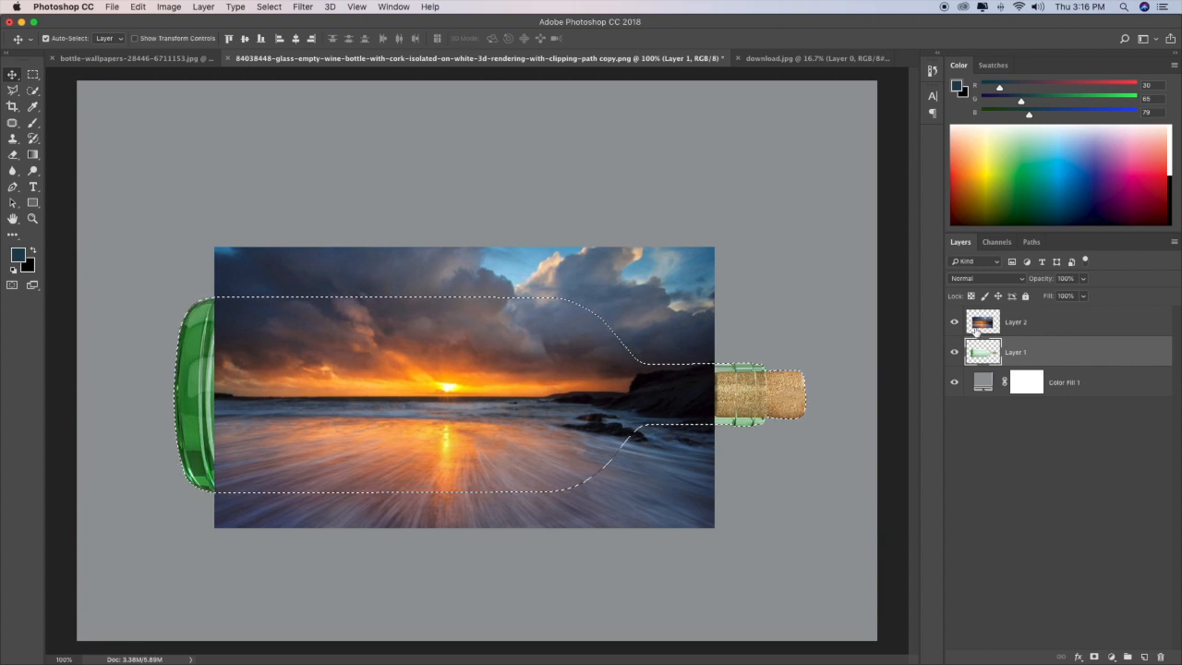
left_click(1006, 323)
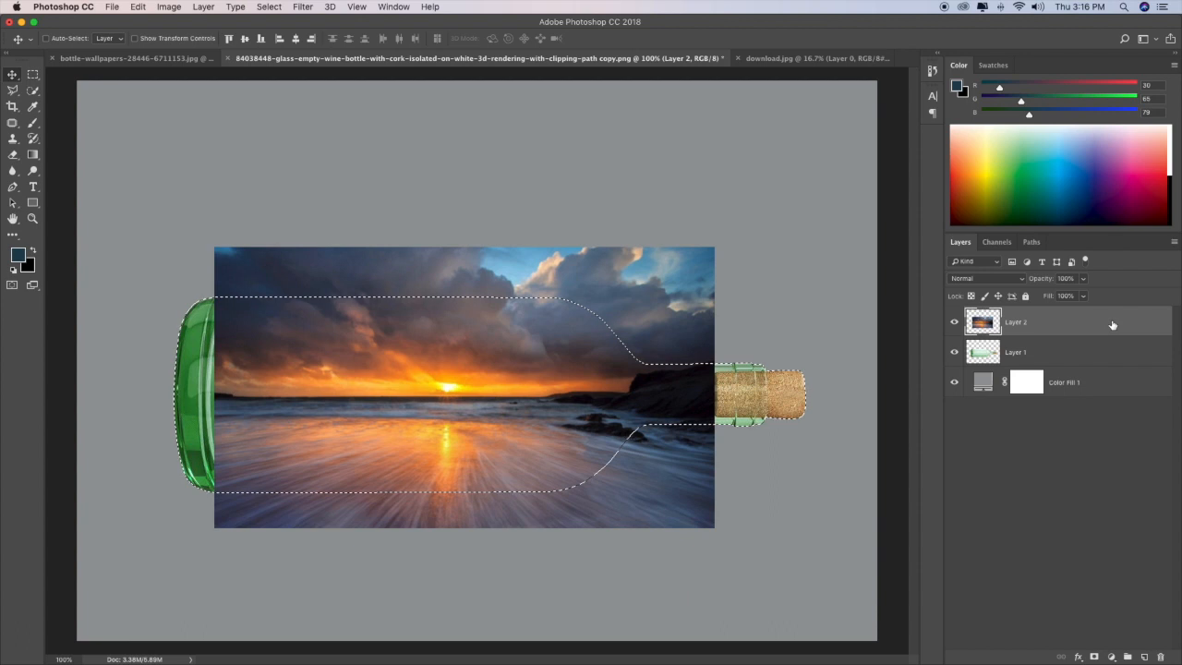
key("super+j")
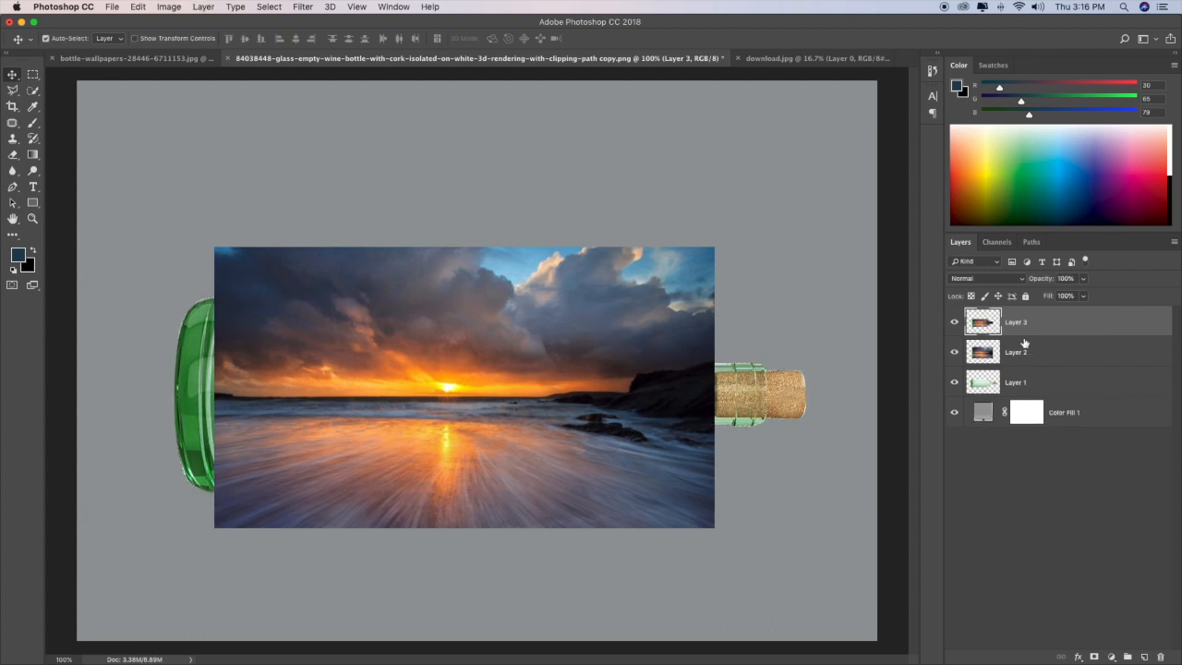
Toggle the visibility of the full sunset image on Layer 2 to check the bottle-shaped copy, and delete Layer 2.
left_click(955, 353)
left_click(955, 353)
left_click(955, 353)
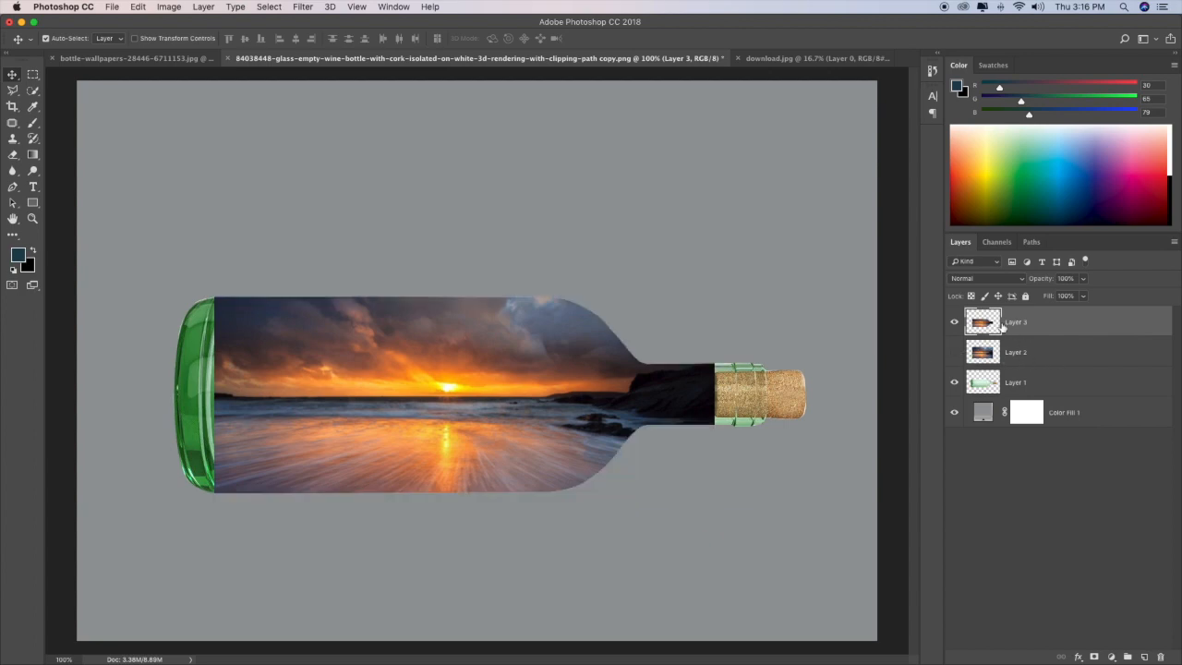
left_click(1081, 359)
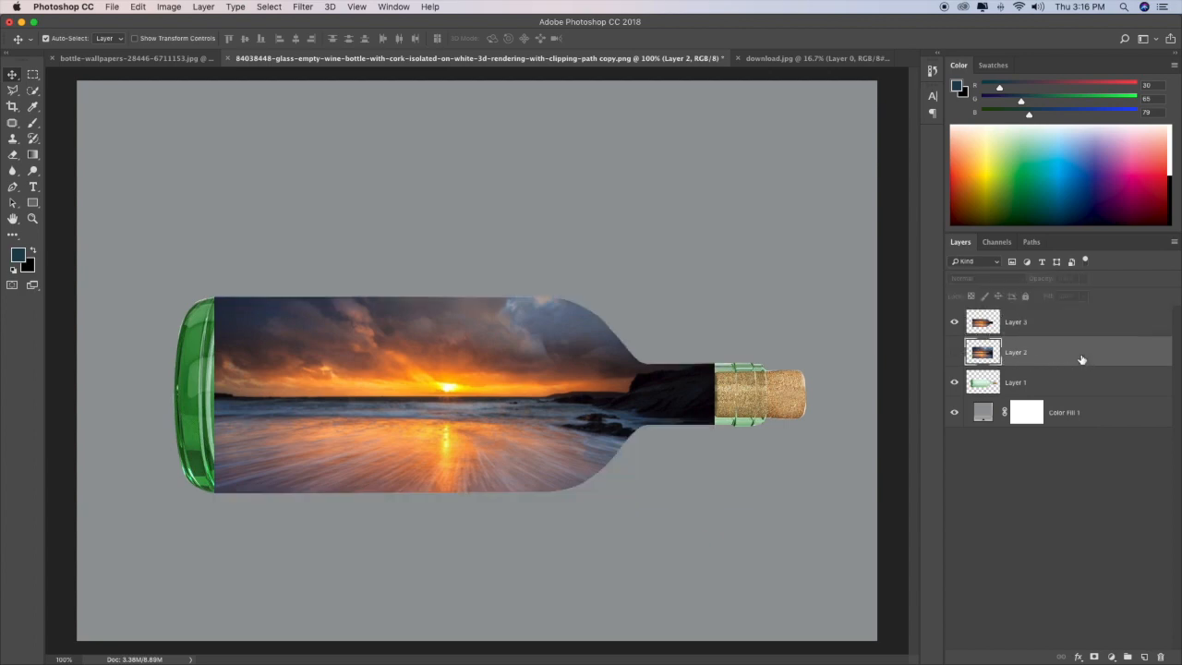
key("Delete")
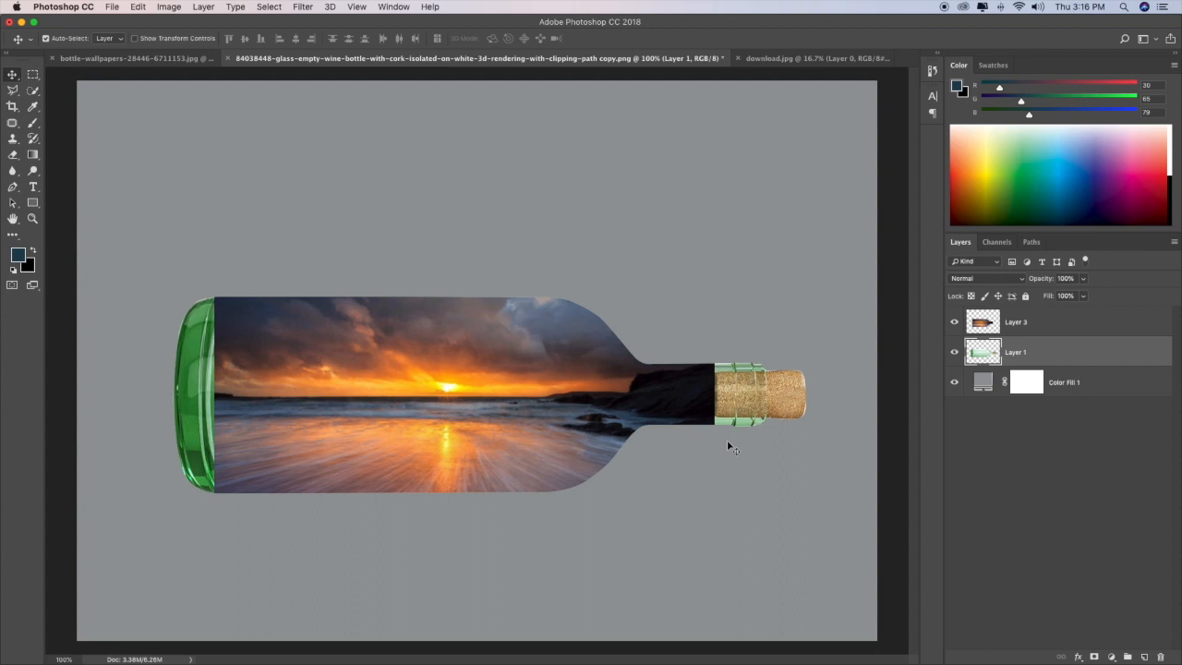
Copy the bottle-shaped sunset to a new layer from its outline selection contracted by 2 pixels, and make Layer 3 active.
left_click(1037, 327)
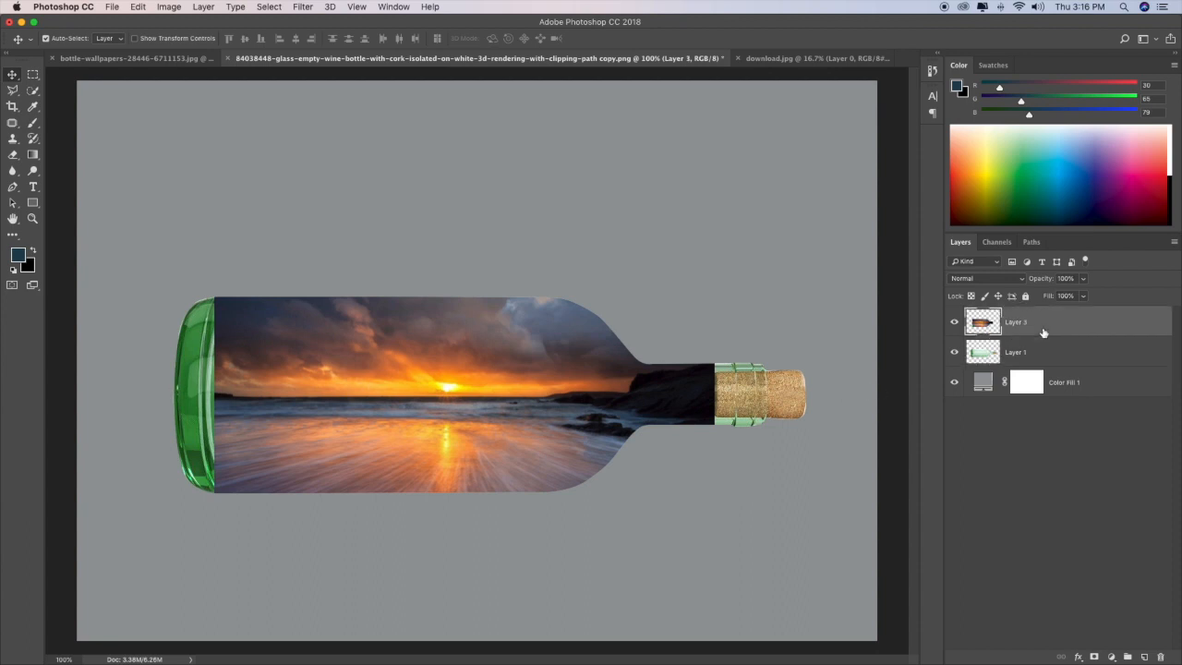
left_click(984, 323, "super")
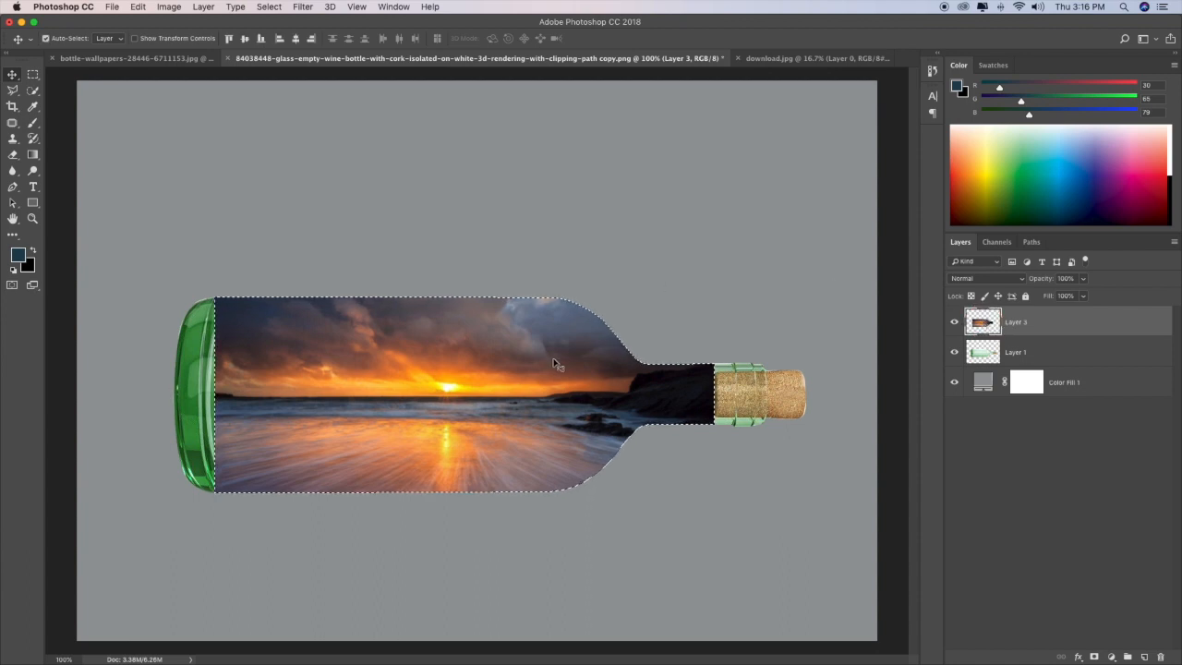
left_click(303, 6)
mouse_move(352, 230)
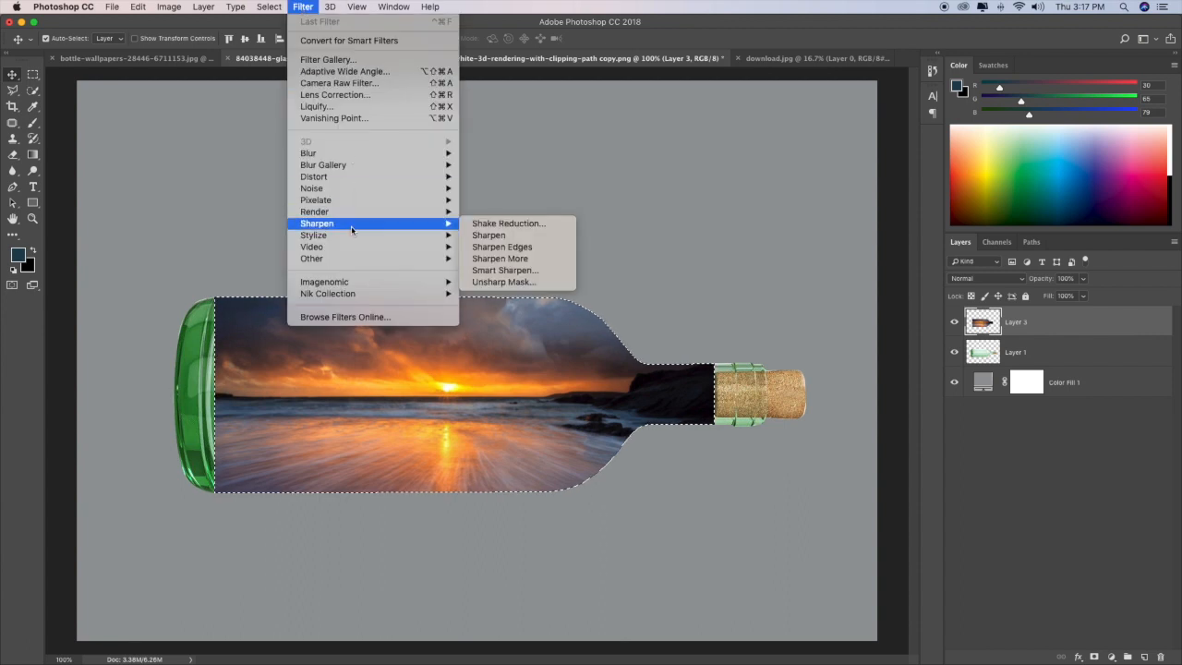
mouse_move(269, 7)
mouse_move(363, 189)
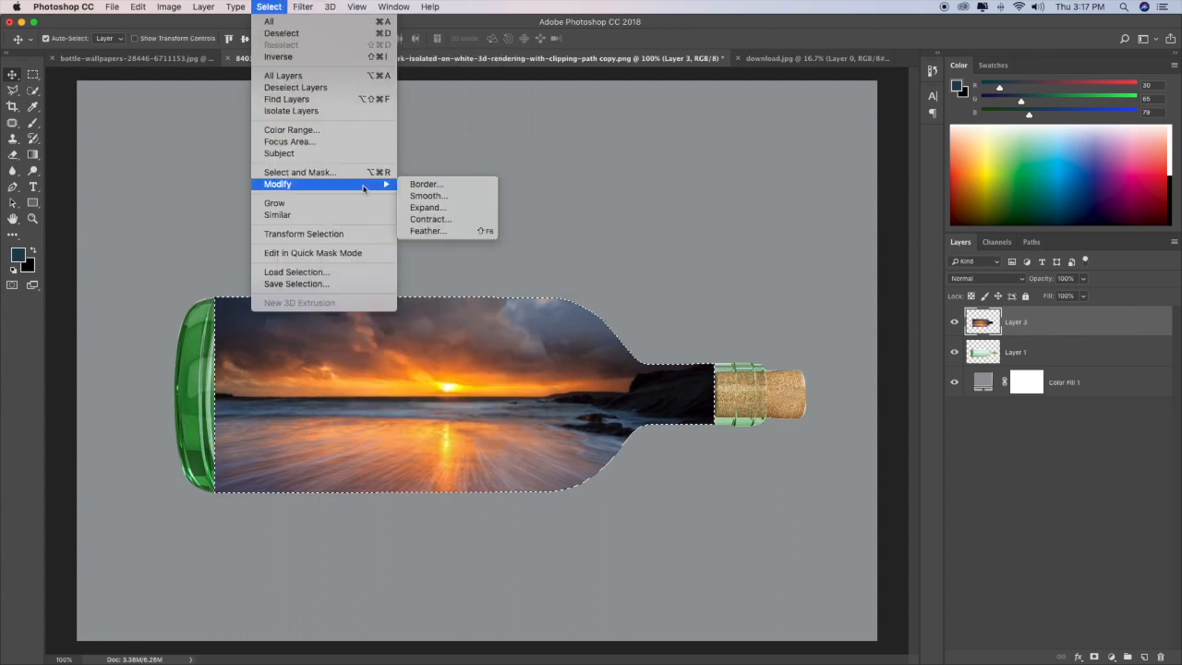
left_click(474, 226)
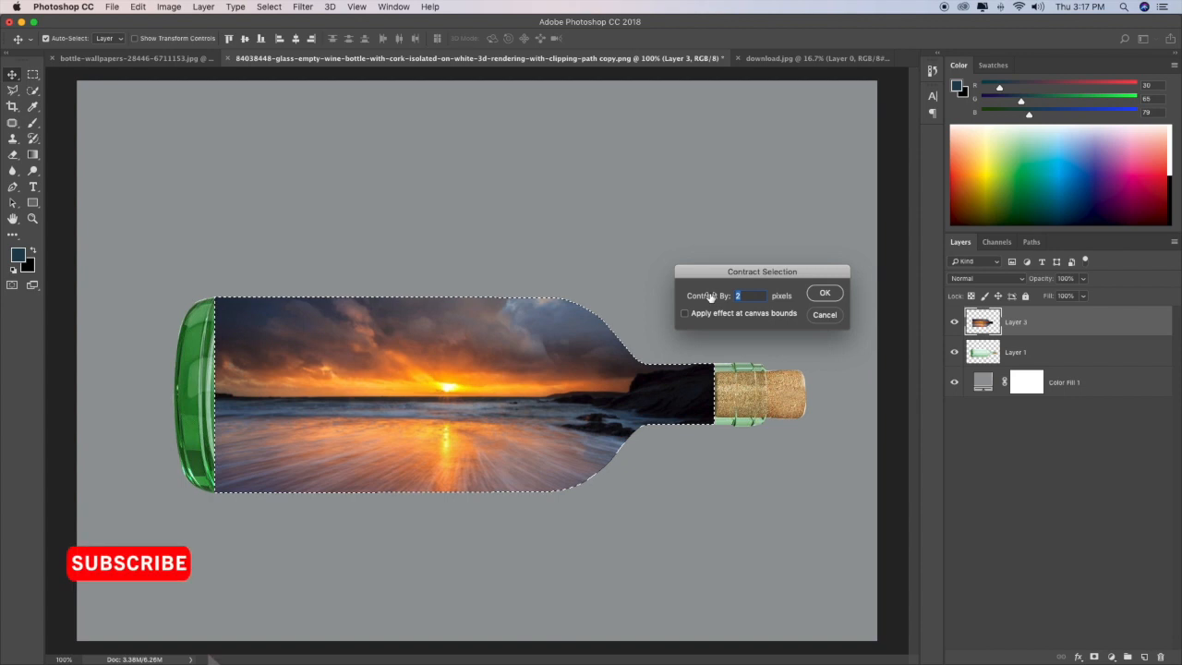
left_click(825, 293)
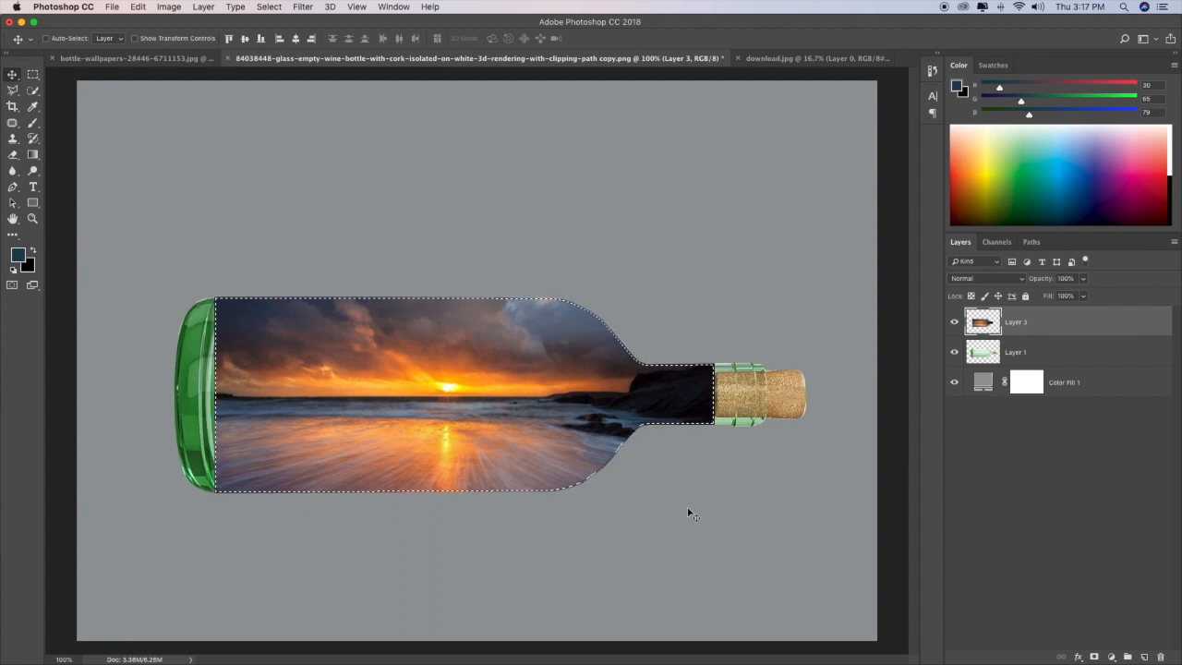
key("super+j")
left_click(1053, 352)
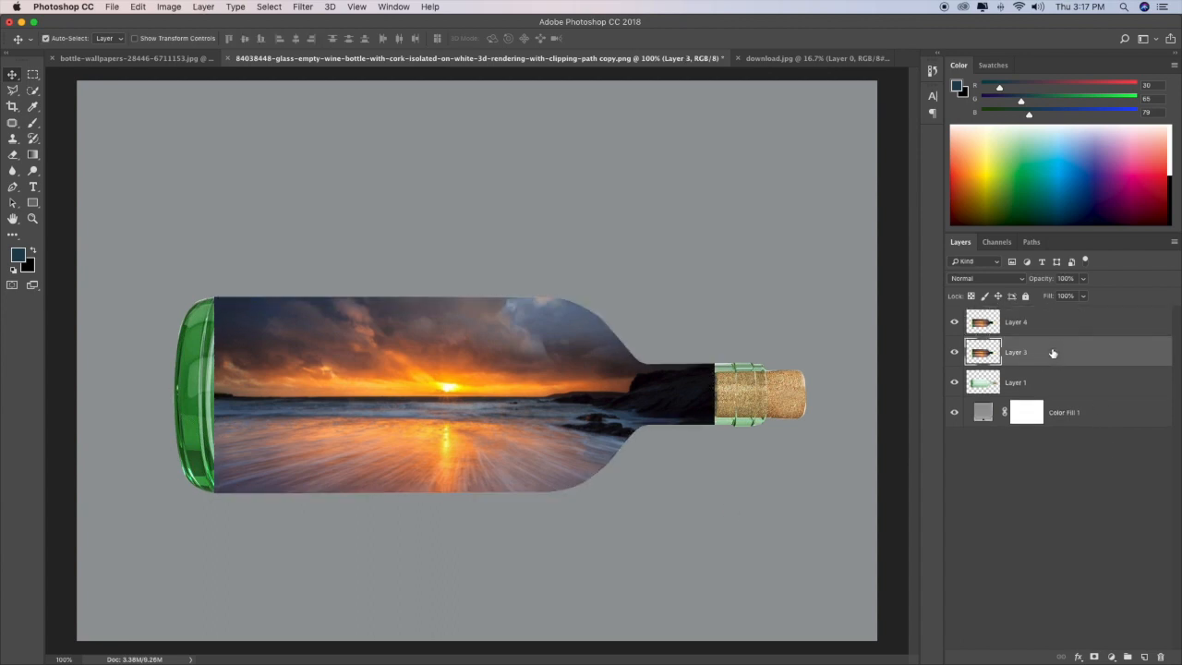
Delete Layer 3 and add a black layer mask to Layer 4 that hides the entire sunset.
key("Delete")
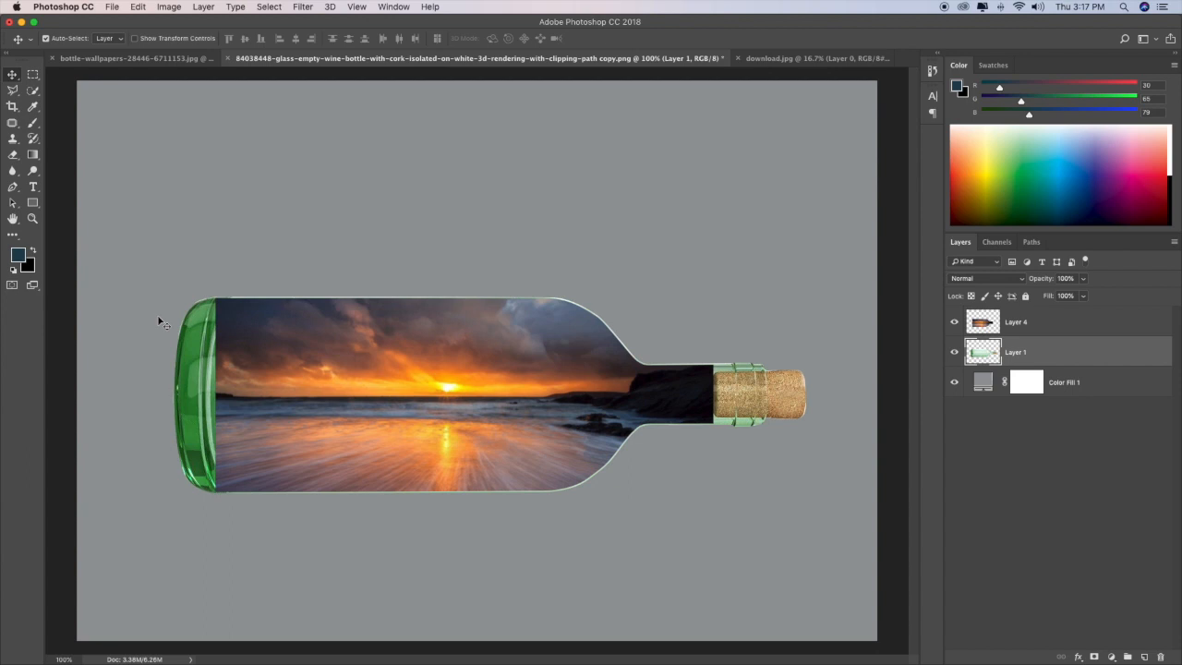
left_click(1047, 323)
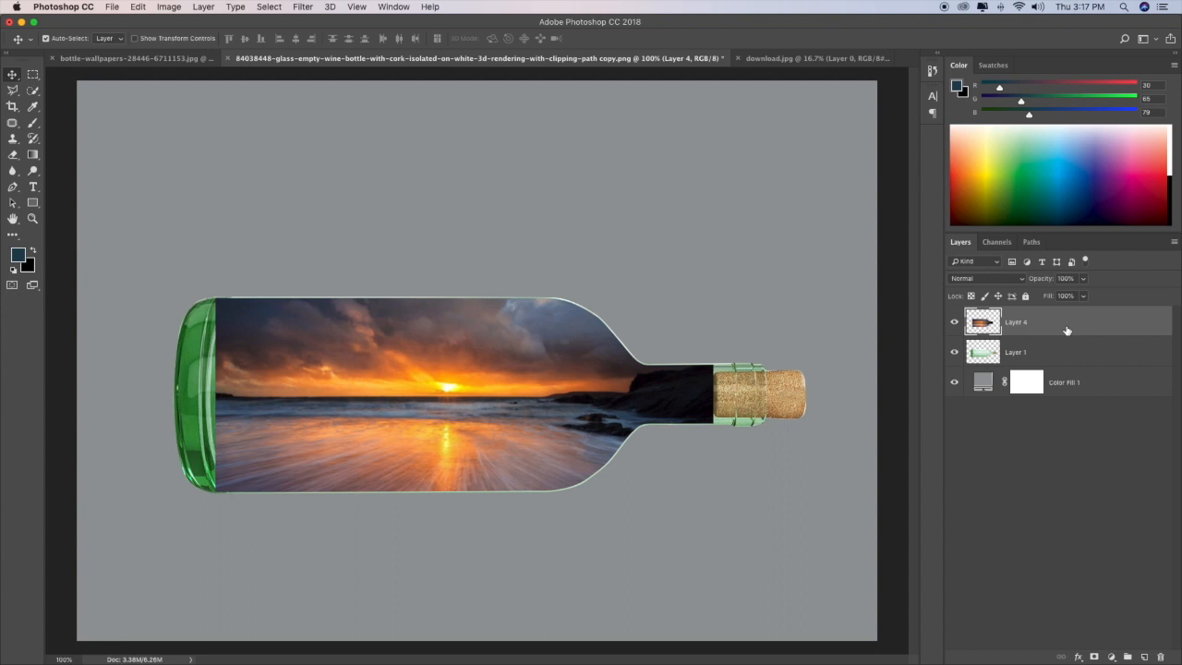
left_click(1094, 657, "alt")
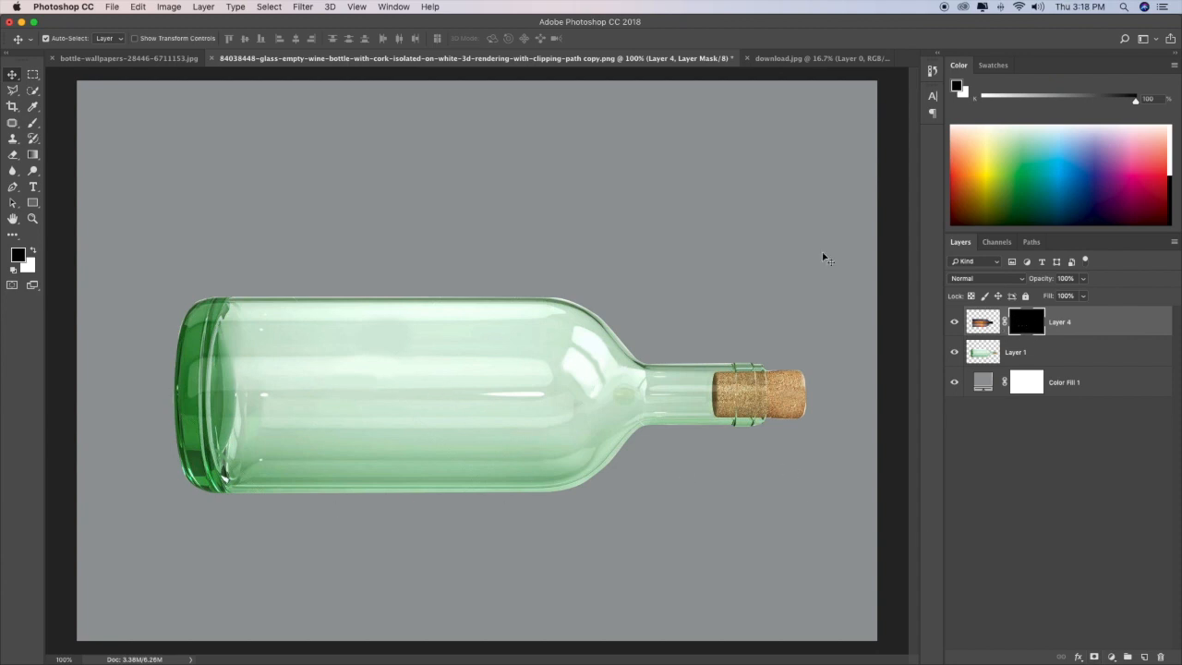
Paint white on Layer 4's mask with a soft brush at 0% hardness to reveal the sunset across the bottle's body.
left_click(32, 123)
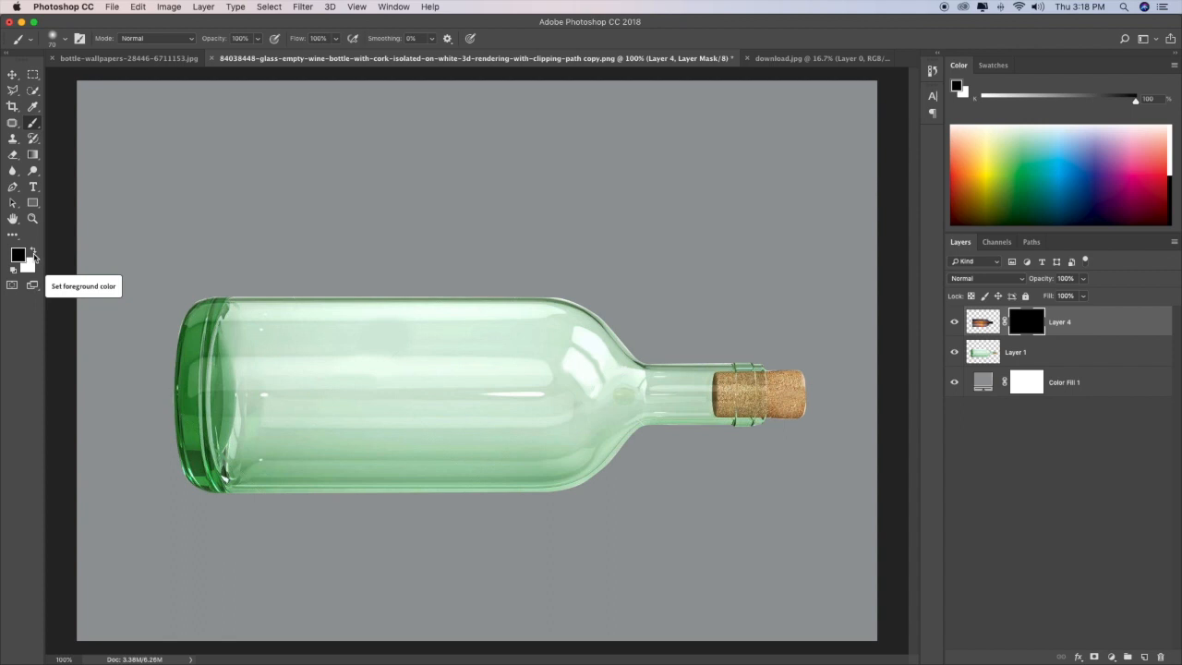
left_click(34, 252)
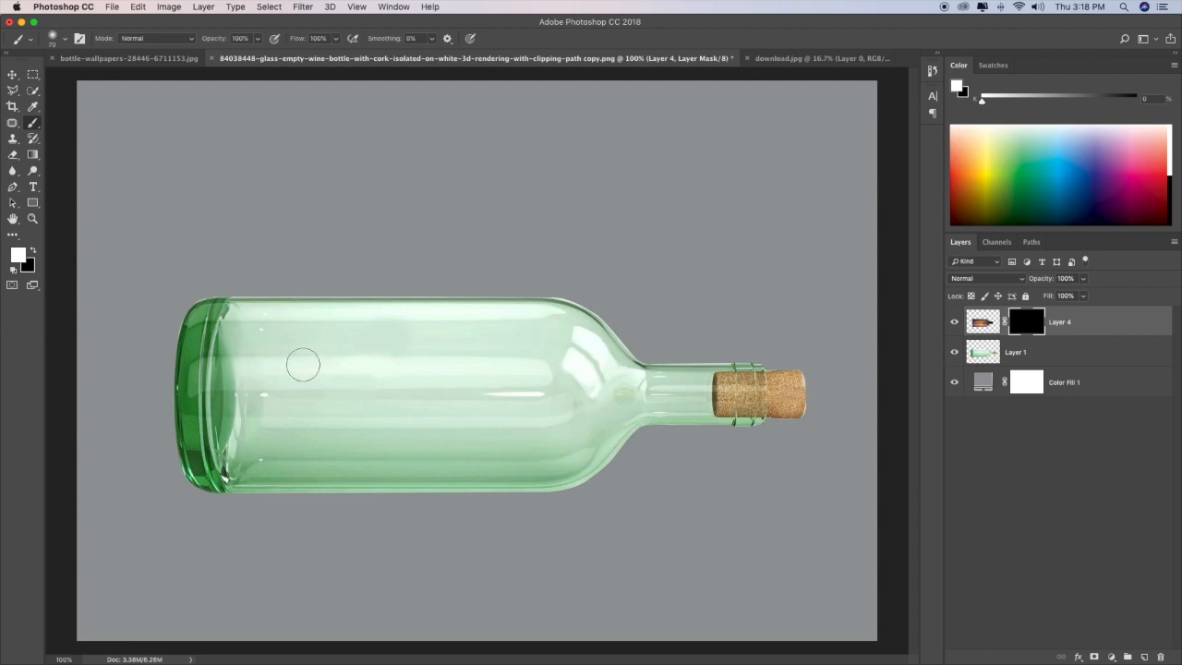
mouse_move(236, 335)
left_mouse_down()
mouse_move(232, 322)
mouse_move(242, 355)
left_mouse_up()
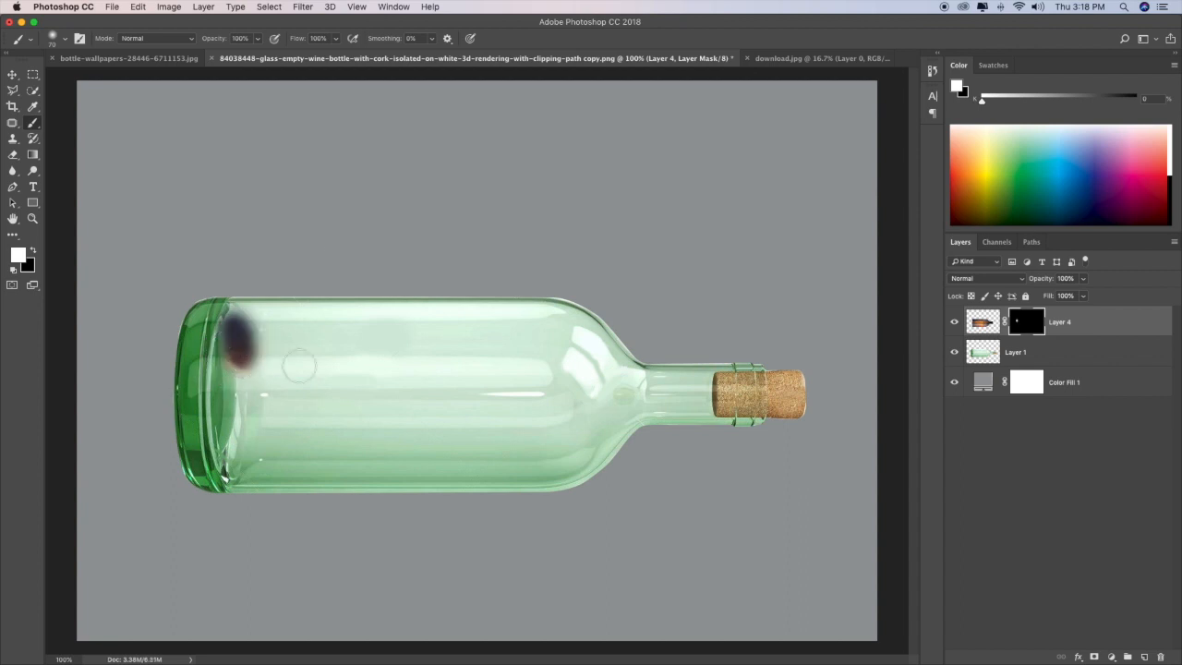
left_click(67, 41)
left_click(71, 106)
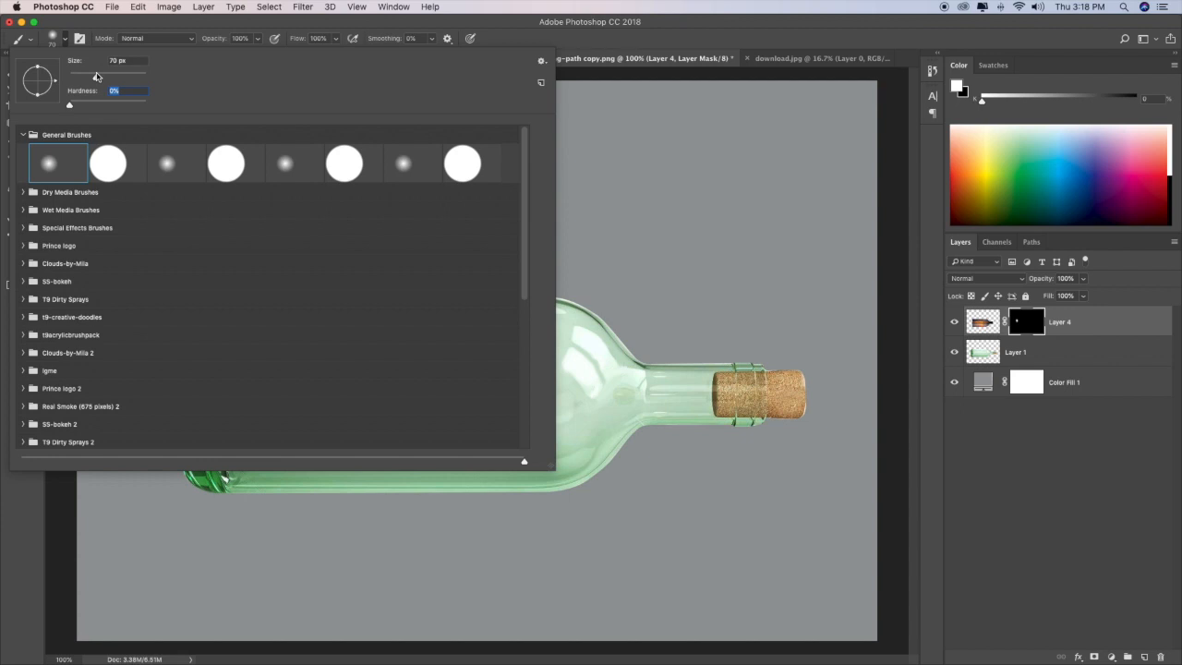
left_click_drag(97, 76, 98, 76)
key("Return")
mouse_move(259, 339)
left_mouse_down()
mouse_move(293, 323)
mouse_move(274, 323)
mouse_move(561, 331)
mouse_move(621, 389)
mouse_move(578, 440)
mouse_move(541, 458)
mouse_move(256, 461)
mouse_move(239, 353)
mouse_move(244, 386)
mouse_move(430, 367)
mouse_move(330, 359)
mouse_move(520, 364)
mouse_move(561, 375)
mouse_move(576, 413)
mouse_move(321, 428)
mouse_move(272, 426)
mouse_move(276, 384)
mouse_move(451, 393)
mouse_move(523, 412)
mouse_move(366, 410)
mouse_move(479, 356)
mouse_move(531, 362)
left_mouse_up()
Enlarge the brush to 125 px and paint white on the mask to fill in the sunset around the bottle's shoulder.
key("bracketright")
key("bracketright")
key("bracketright")
key("bracketright")
key("bracketright")
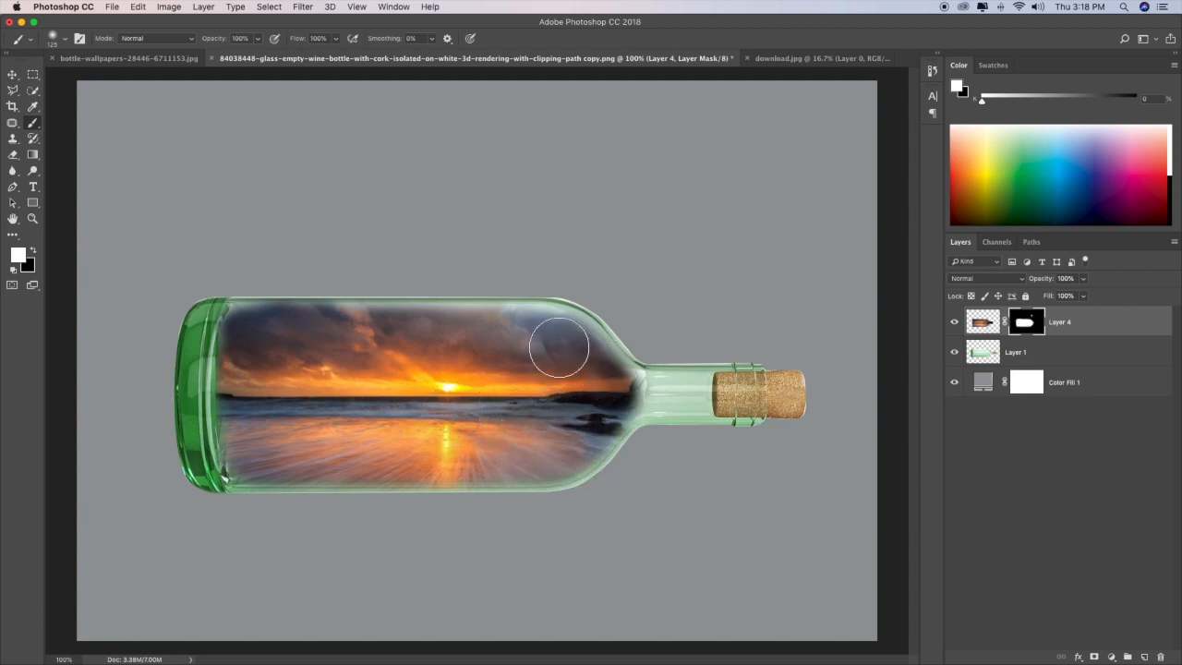
mouse_move(578, 354)
left_mouse_down()
mouse_move(589, 368)
mouse_move(564, 350)
mouse_move(584, 413)
mouse_move(565, 445)
left_mouse_up()
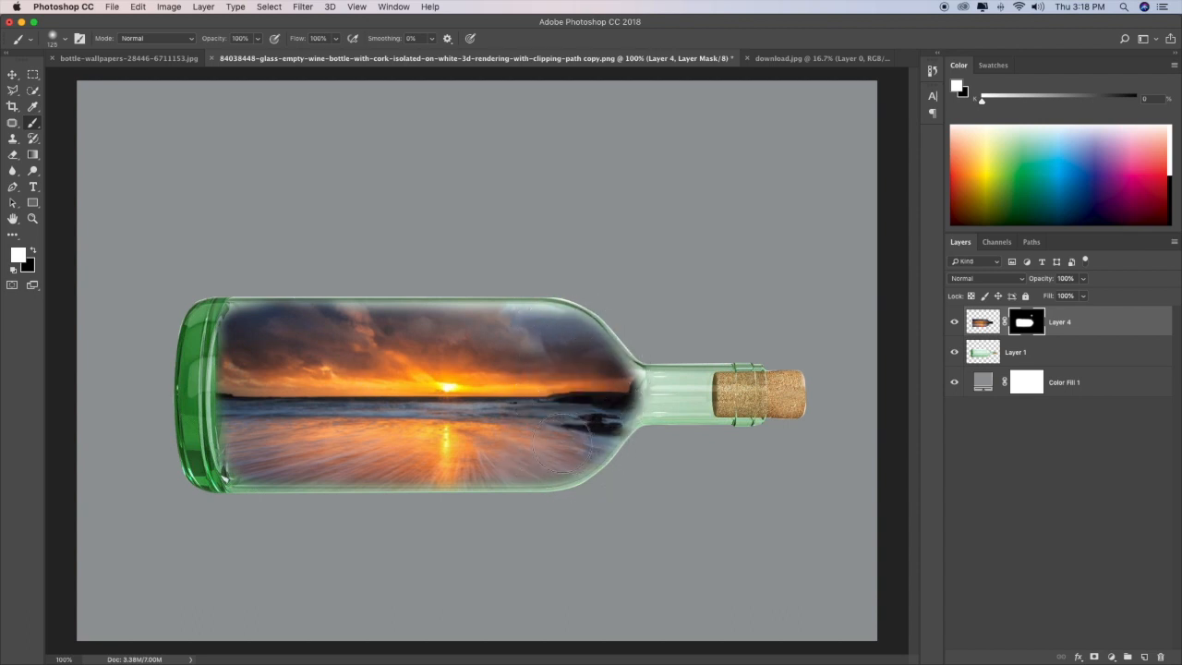
left_click_drag(613, 398, 597, 395)
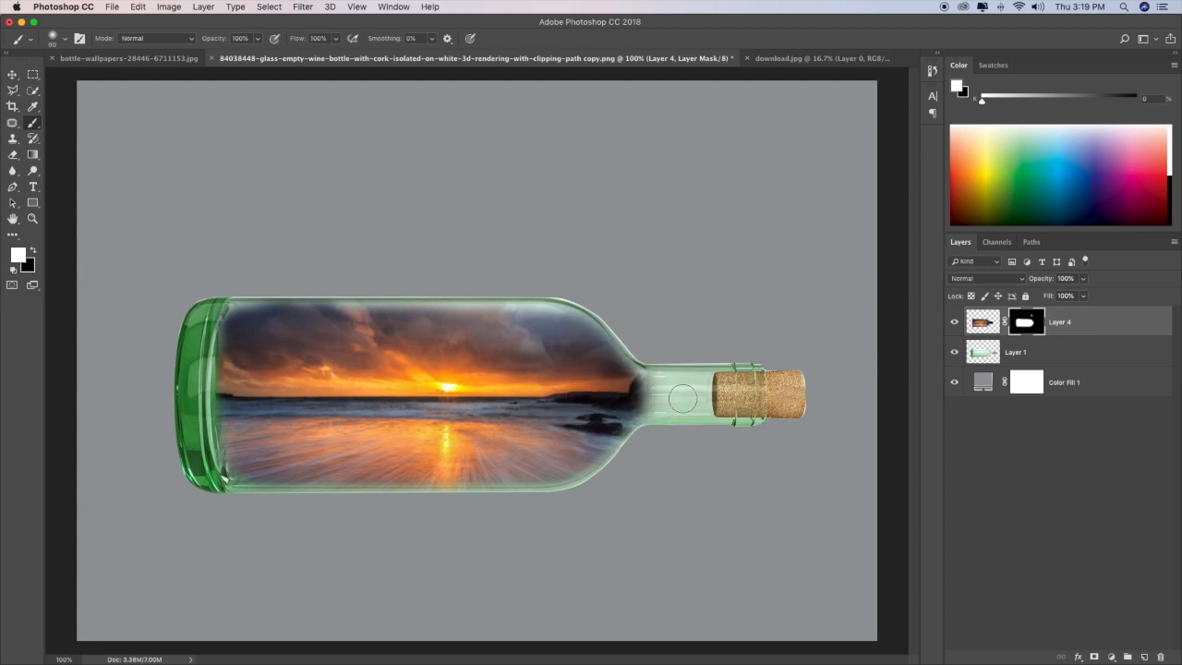
Reveal the dark rocks inside the bottle's neck up to the cork by painting white on the mask with a smaller soft brush.
mouse_move(692, 395)
left_mouse_down()
mouse_move(621, 394)
mouse_move(692, 400)
mouse_move(643, 400)
mouse_move(681, 404)
mouse_move(647, 400)
mouse_move(689, 389)
mouse_move(625, 387)
mouse_move(694, 391)
left_mouse_up()
key("bracketleft")
key("bracketleft")
key("bracketleft")
key("bracketright")
mouse_move(706, 381)
left_mouse_down()
mouse_move(705, 416)
mouse_move(649, 409)
mouse_move(688, 379)
mouse_move(641, 378)
mouse_move(626, 381)
mouse_move(637, 399)
mouse_move(659, 402)
mouse_move(609, 409)
left_mouse_up()
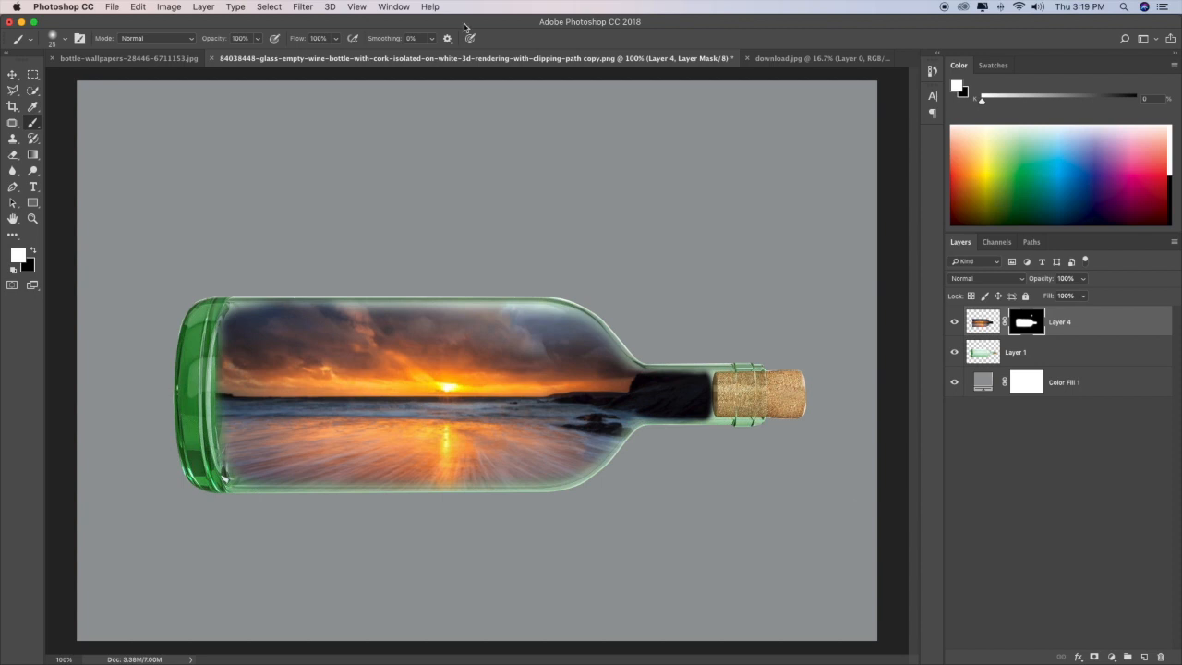
Compare the ship-in-bottle document with the sunset bottle document, ending on the sunset bottle.
left_click(157, 59)
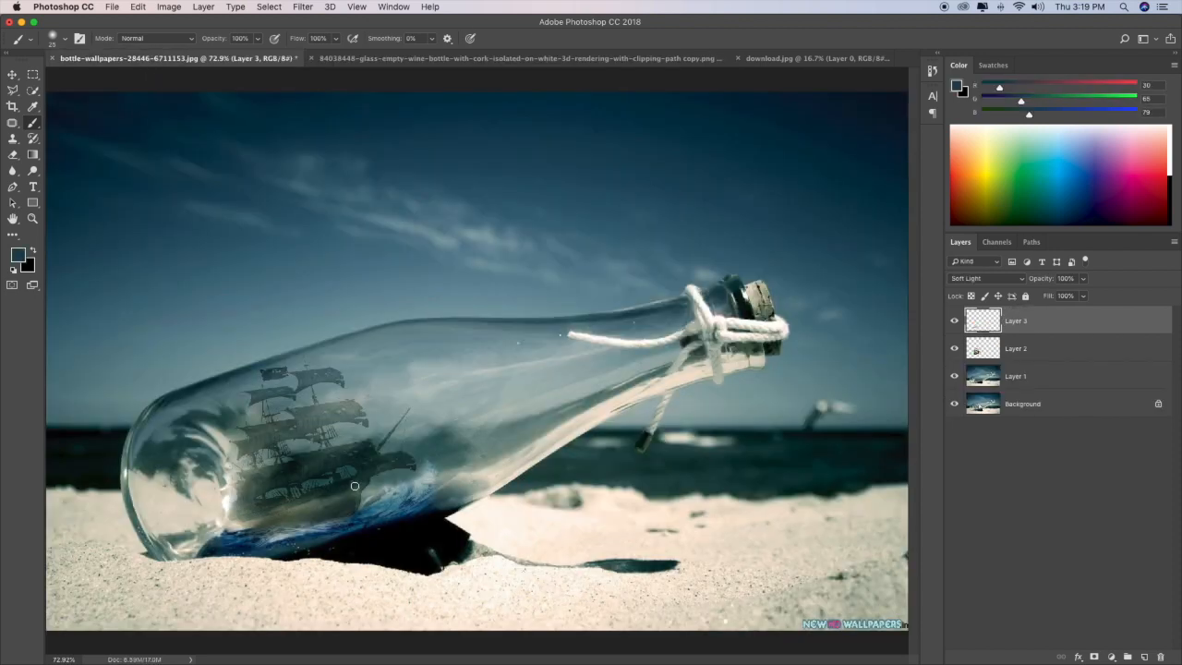
left_click(447, 58)
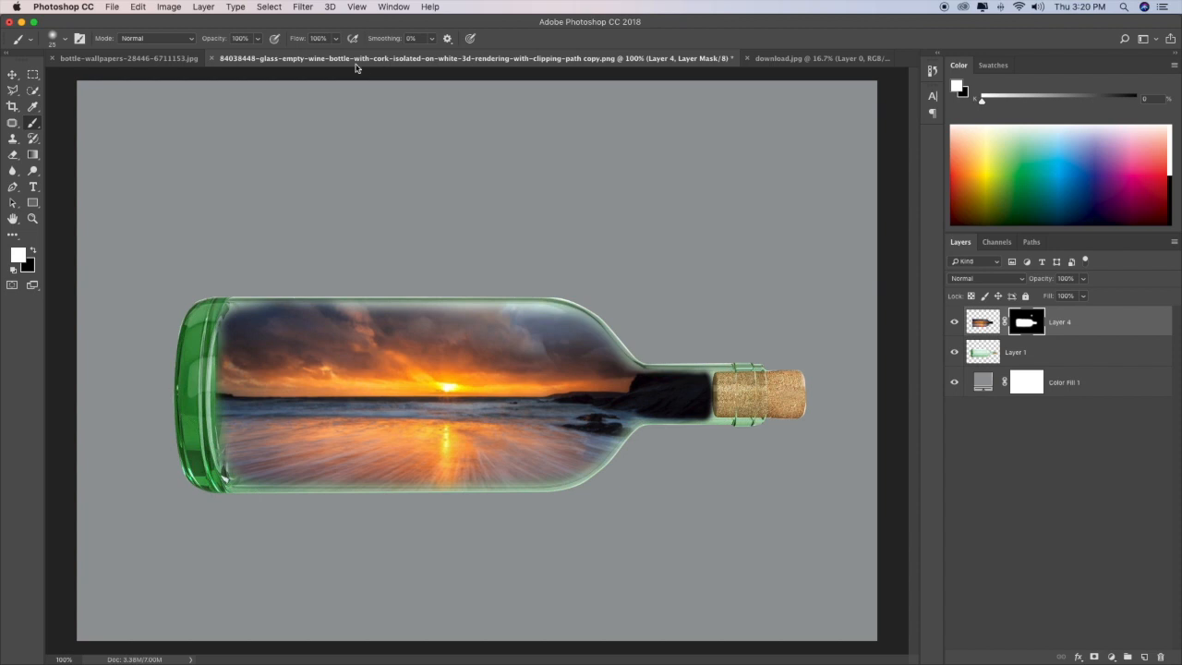
left_click(167, 61)
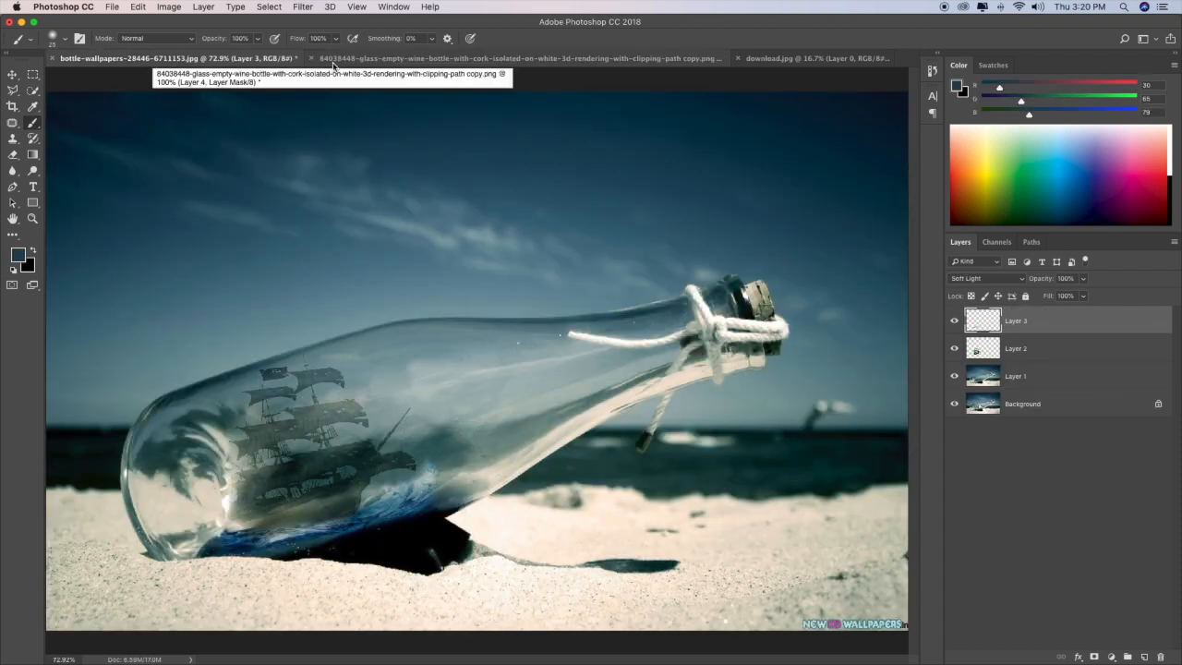
left_click(382, 61)
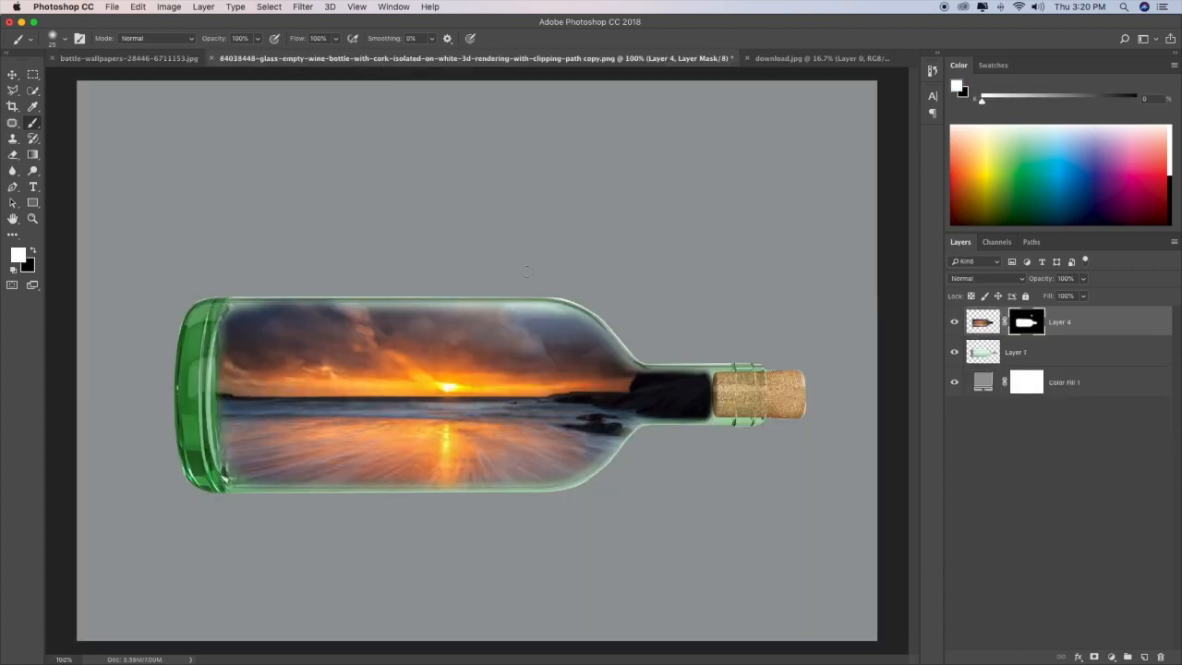